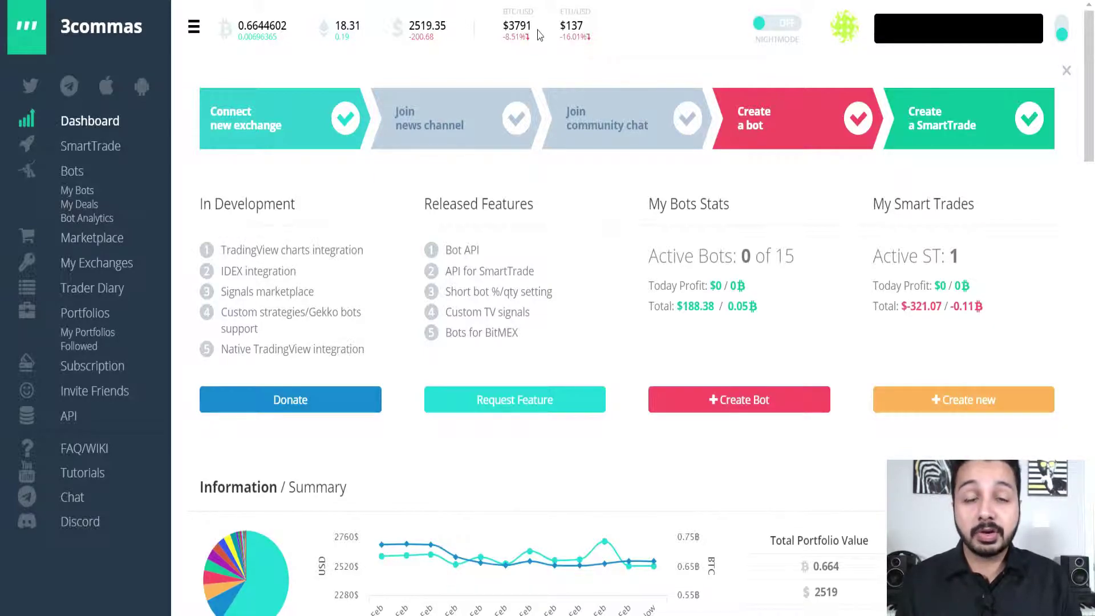
# Step: Examine the BTC/USD rate and its daily change shown above the dashboard
pyautogui.moveTo(503, 10); pyautogui.dragTo(524, 38)
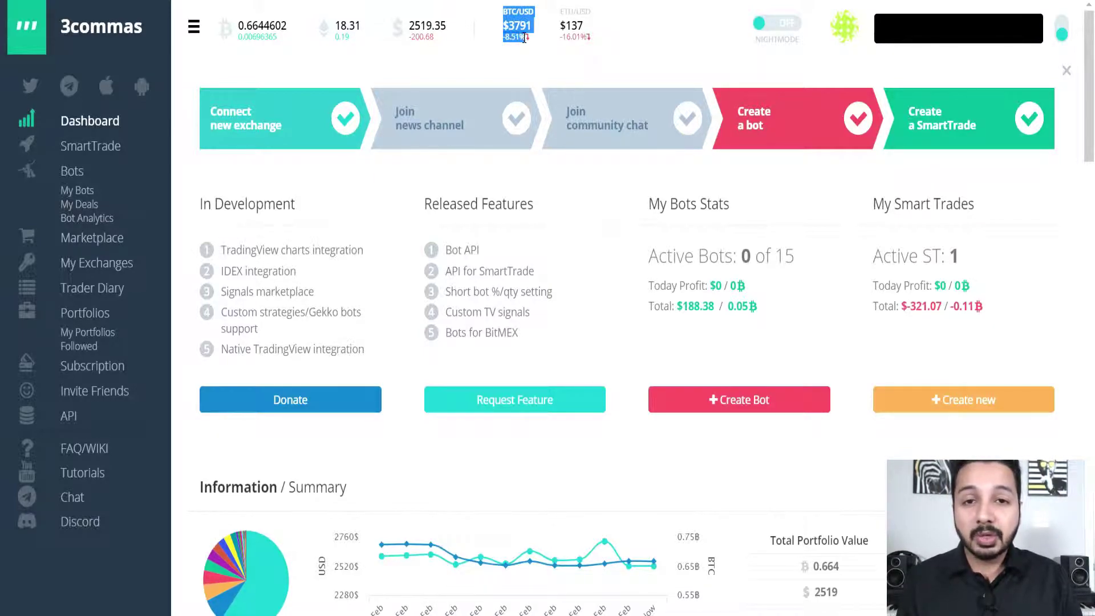
pyautogui.click(513, 41)
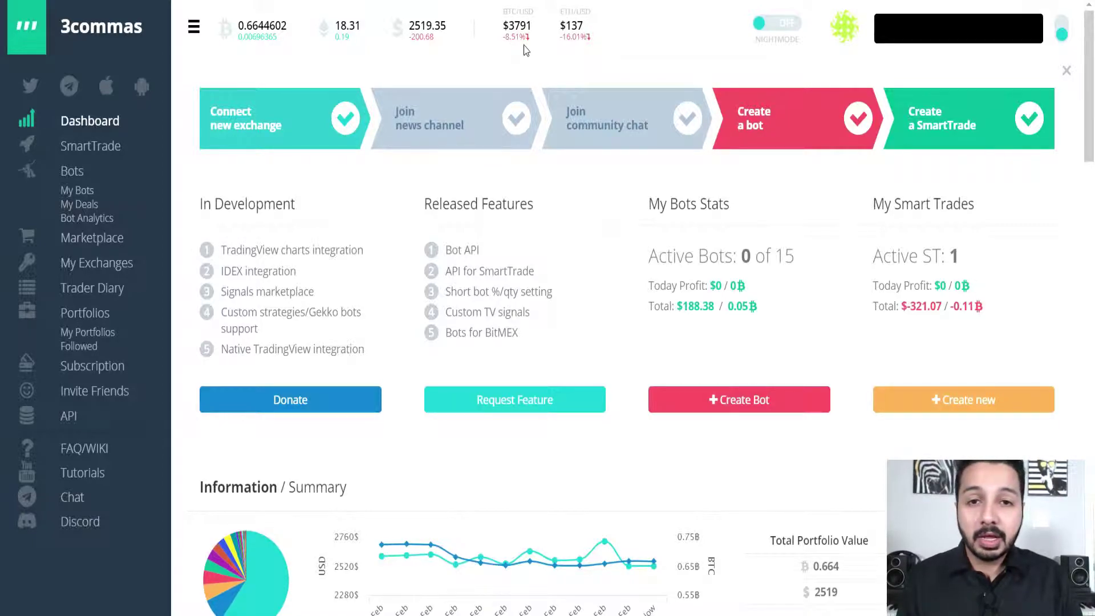
# Step: Try the night mode switch and the balance visibility switch, returning each to its original setting
pyautogui.click(760, 32)
pyautogui.click(795, 25)
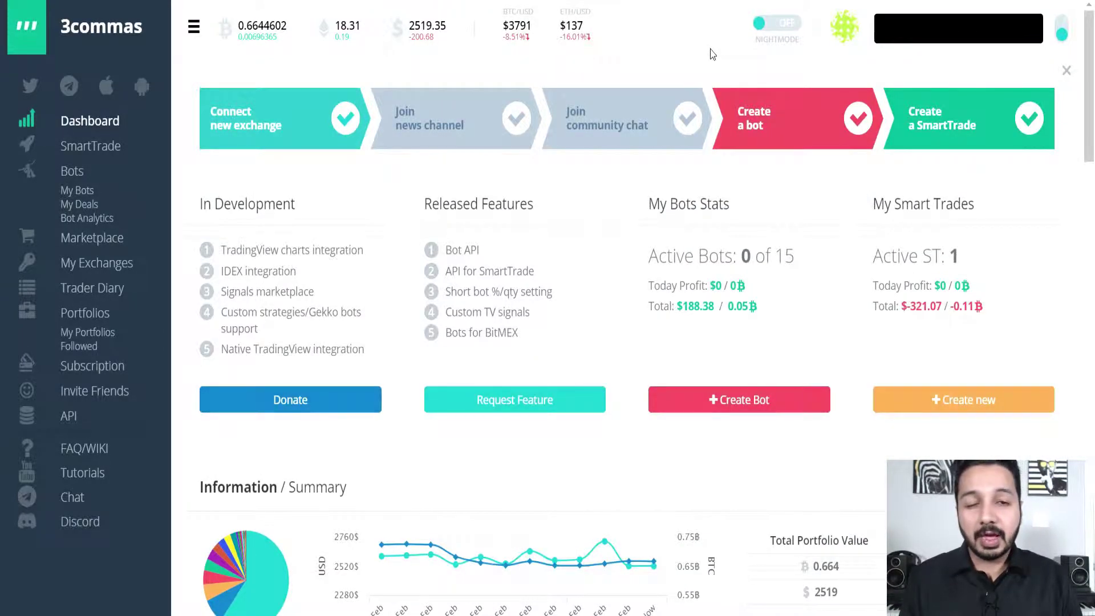
pyautogui.click(1060, 26)
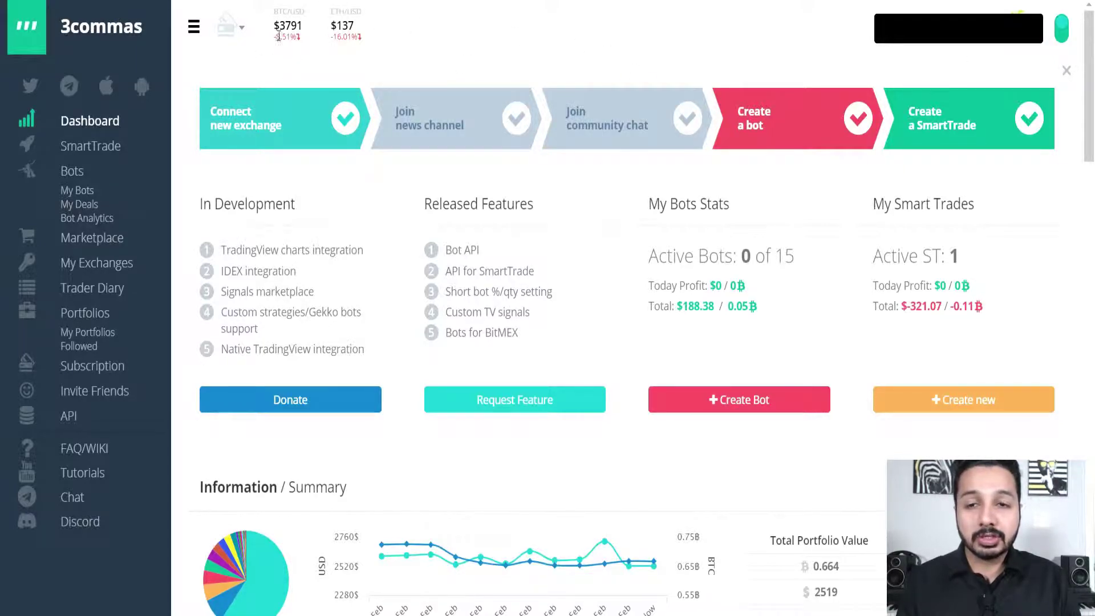
pyautogui.click(1060, 34)
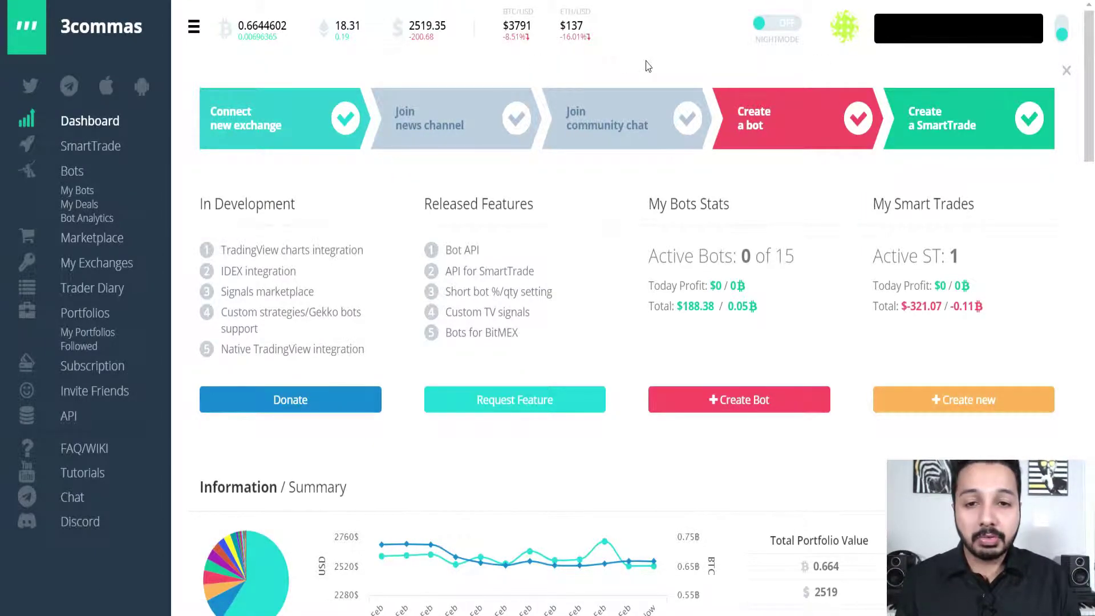
# Step: Examine the My Bots Stats and My Smart Trades summaries on the dashboard, including active counts and profit totals
pyautogui.moveTo(642, 195); pyautogui.dragTo(774, 326)
pyautogui.click(776, 328)
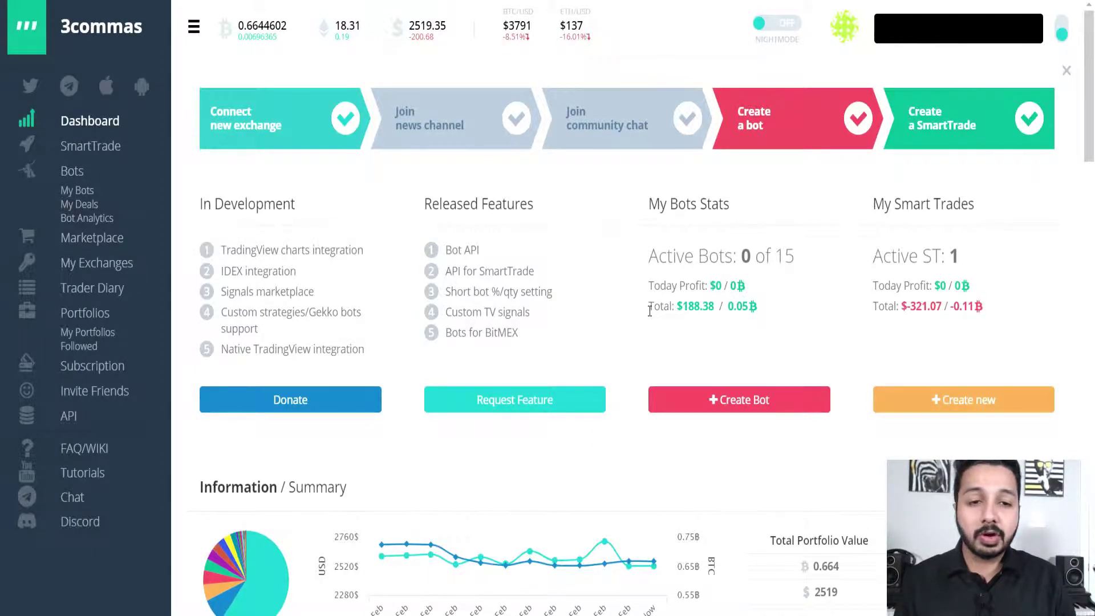
pyautogui.moveTo(650, 310); pyautogui.dragTo(718, 326)
pyautogui.click(719, 333)
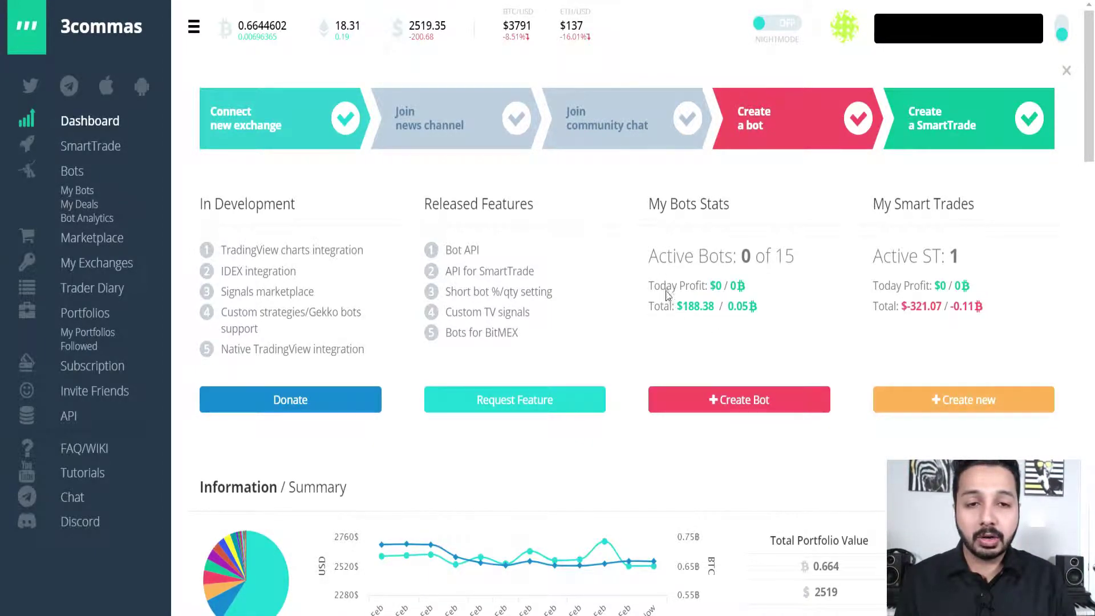
pyautogui.moveTo(877, 208); pyautogui.dragTo(979, 211)
pyautogui.click(980, 213)
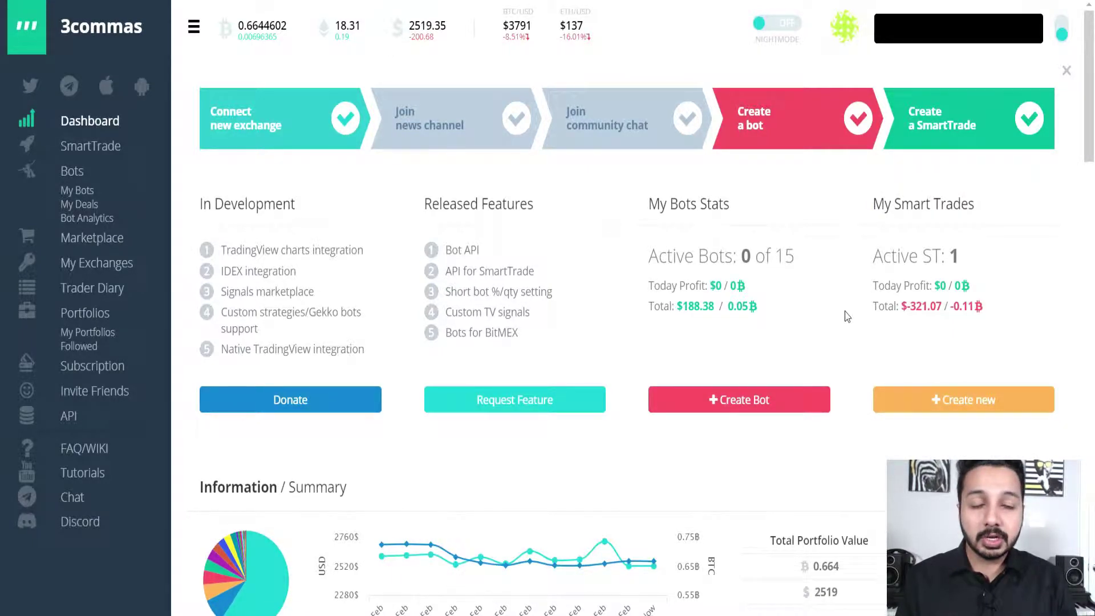
# Step: Review the dashboard's Information / Summary section, covering the portfolio value chart and the token holdings table
pyautogui.scroll(-3, 655, 329)
pyautogui.scroll(-2, 633, 325)
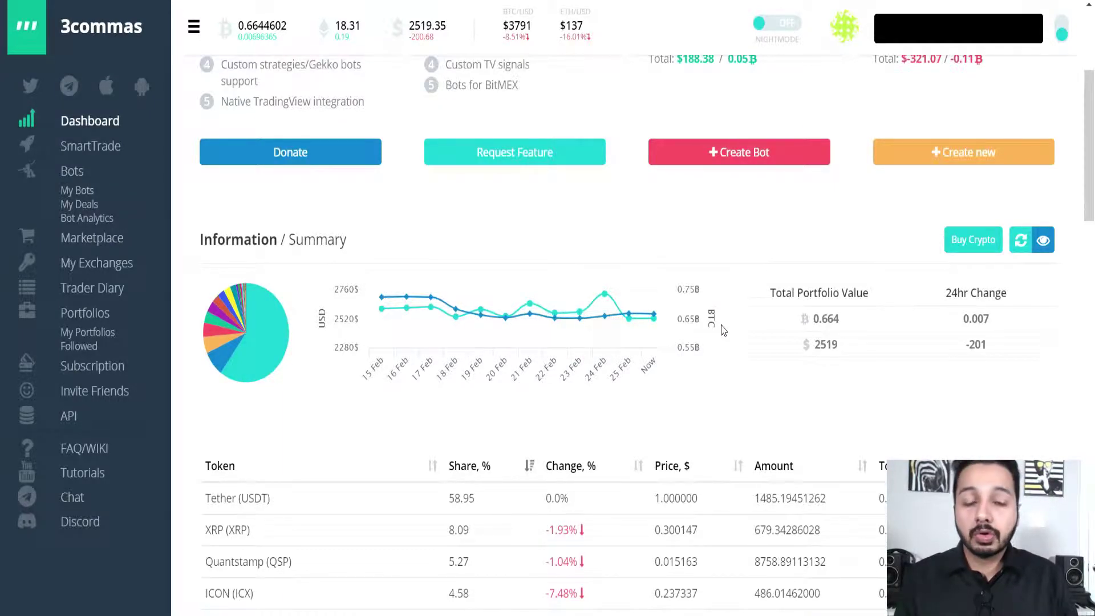
pyautogui.scroll(5, 721, 330)
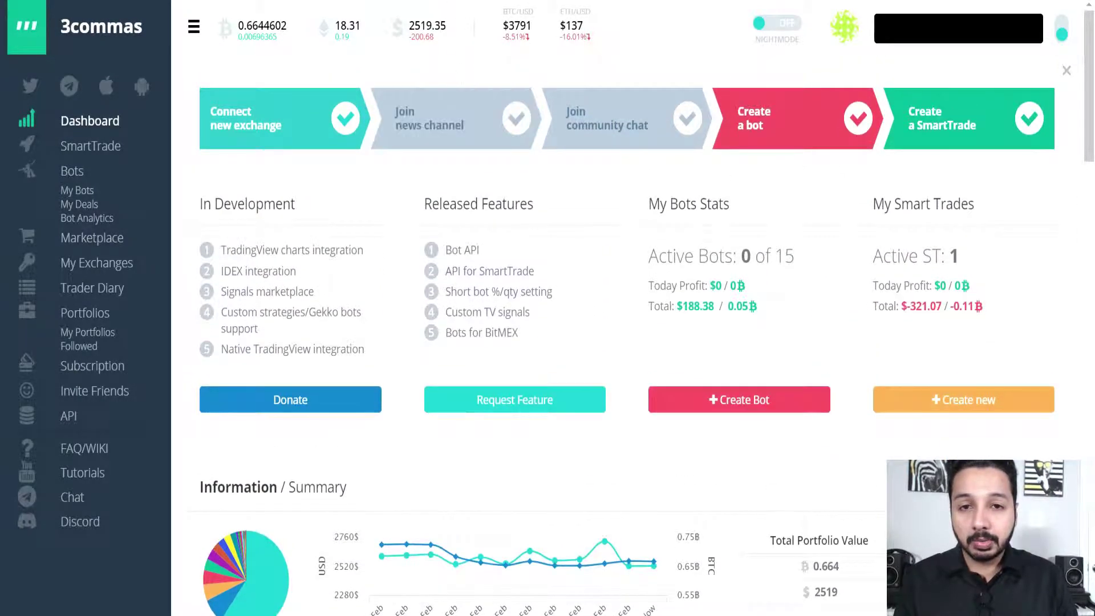
pyautogui.scroll(-3, 744, 463)
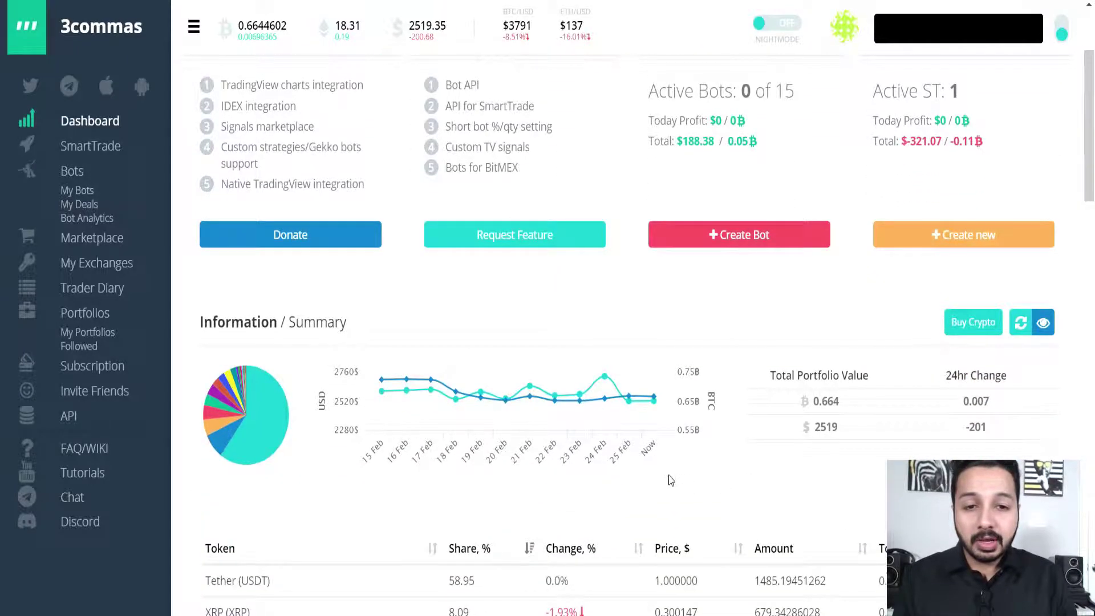
pyautogui.moveTo(613, 420)
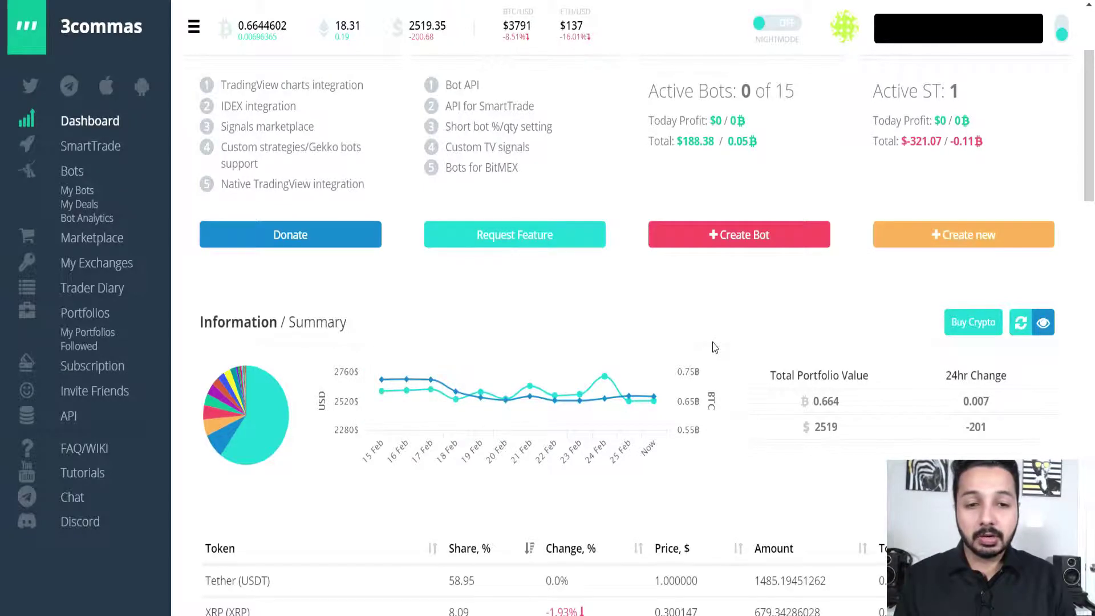
pyautogui.scroll(-6, 713, 345)
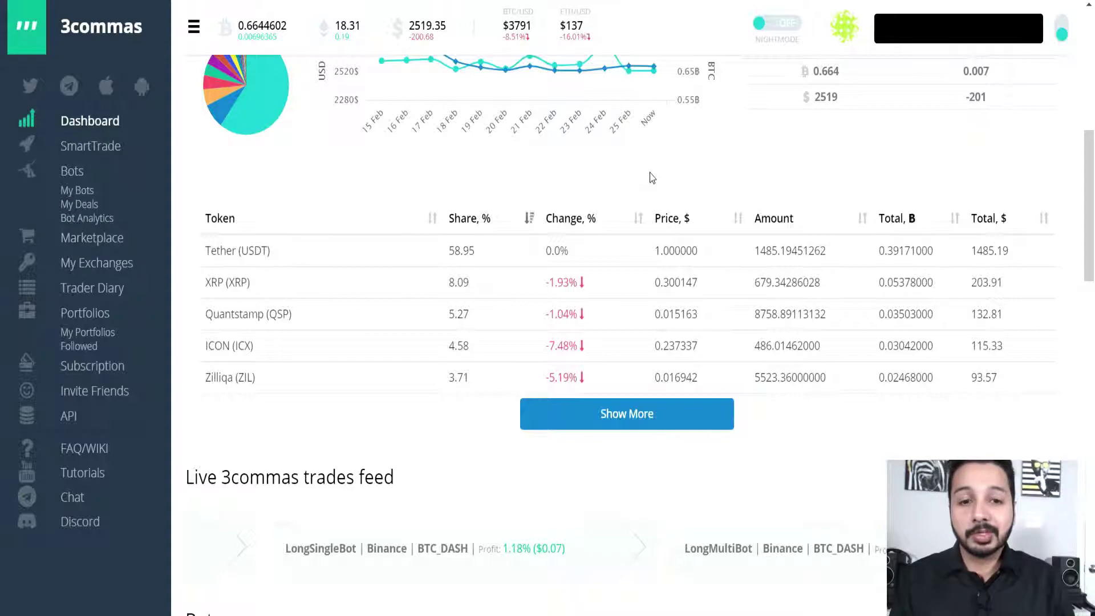
# Step: Open the LongMultiBot BTC_RLC trade from the Live 3commas trades feed and review the bot's configuration and profit charts
pyautogui.scroll(-5, 651, 178)
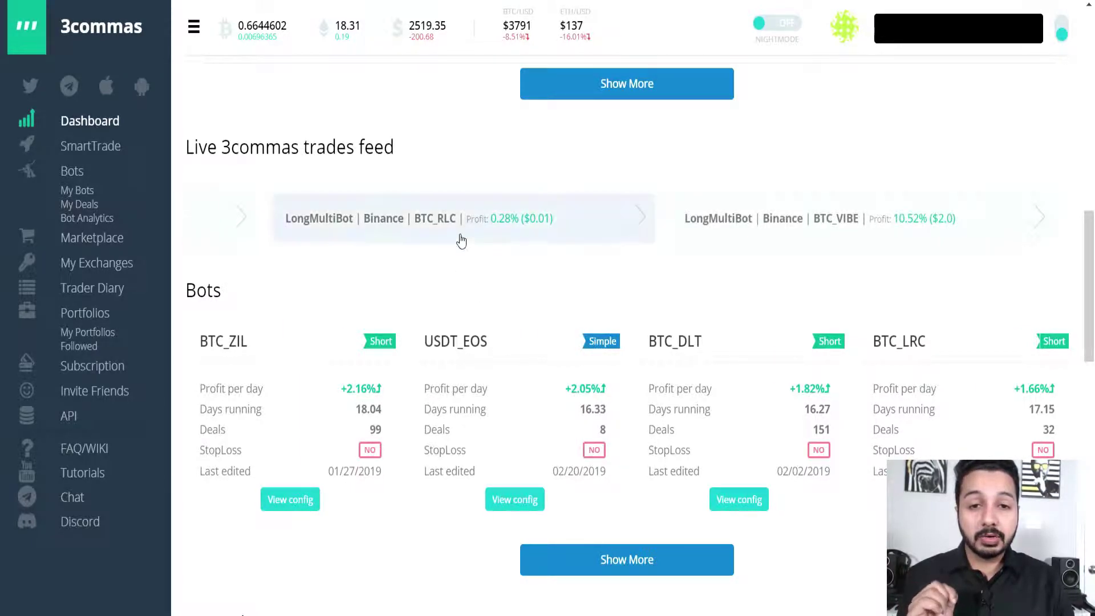
pyautogui.click(462, 226)
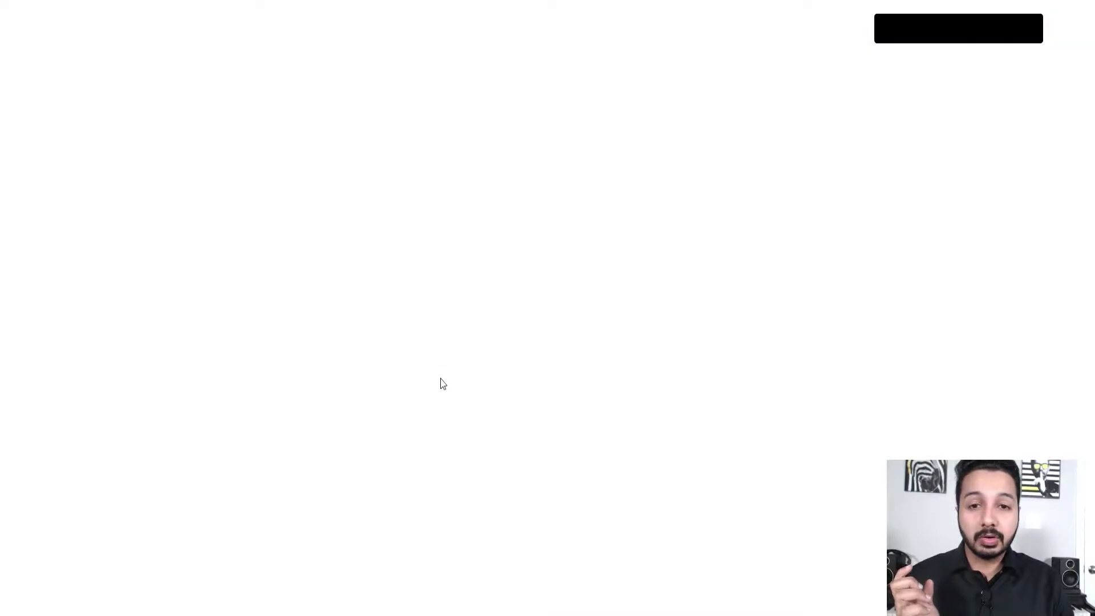
pyautogui.scroll(5, 705, 186)
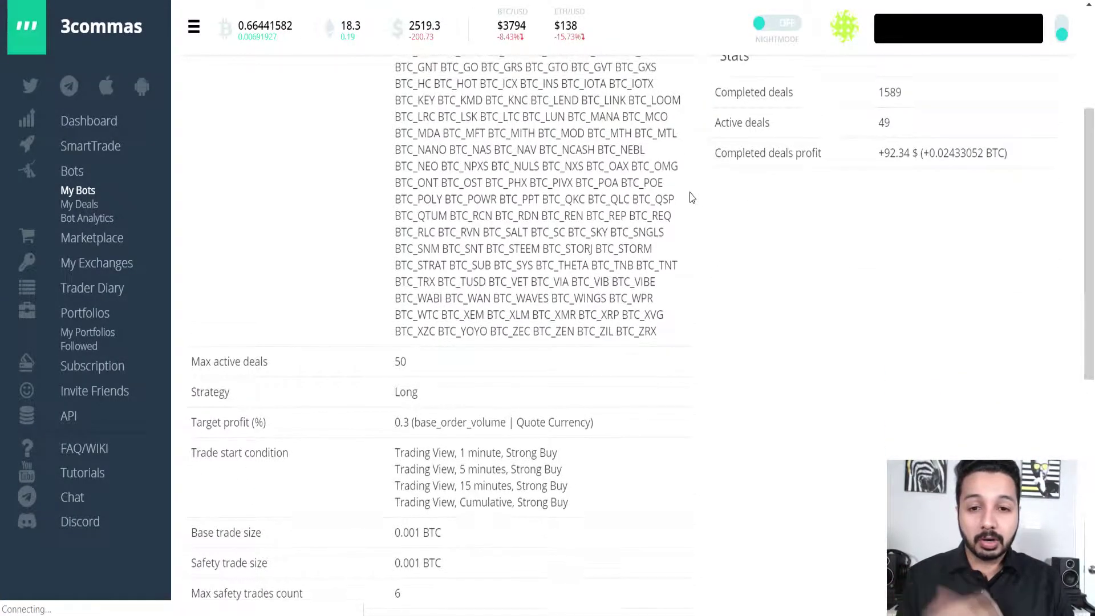
pyautogui.scroll(-5, 699, 255)
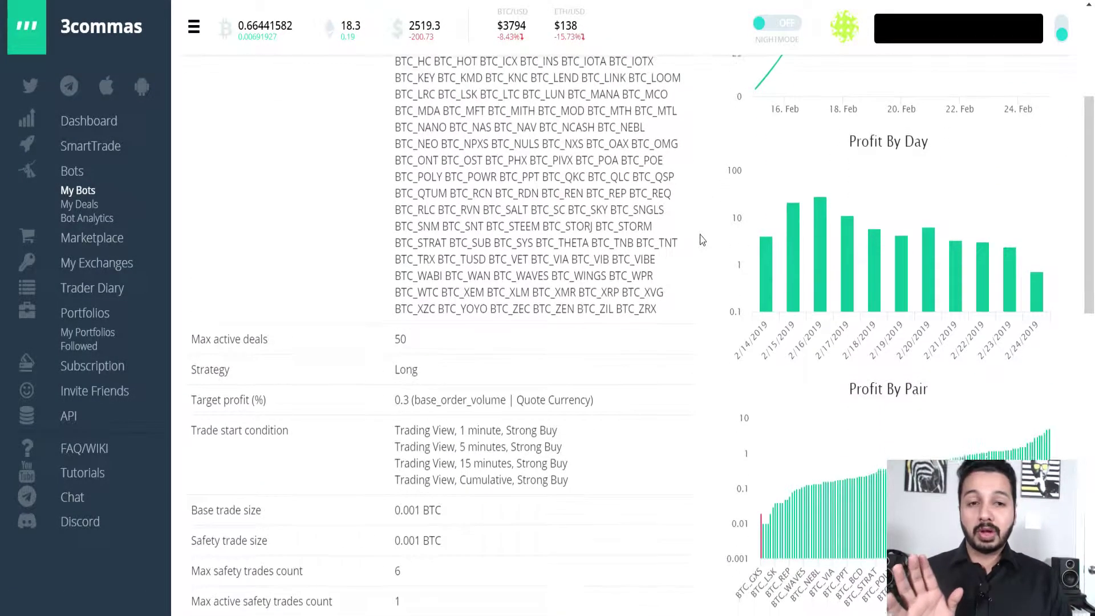
# Step: Return to the dashboard and review the Bots section with each listed bot's daily profit, running days and deals
pyautogui.click(127, 134)
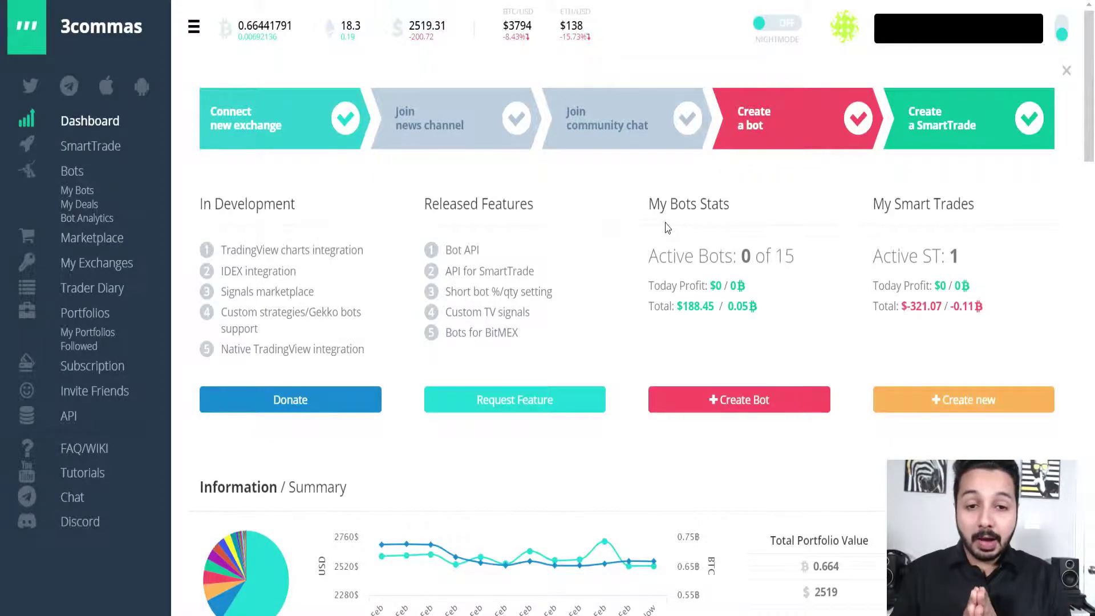
pyautogui.scroll(-6, 636, 299)
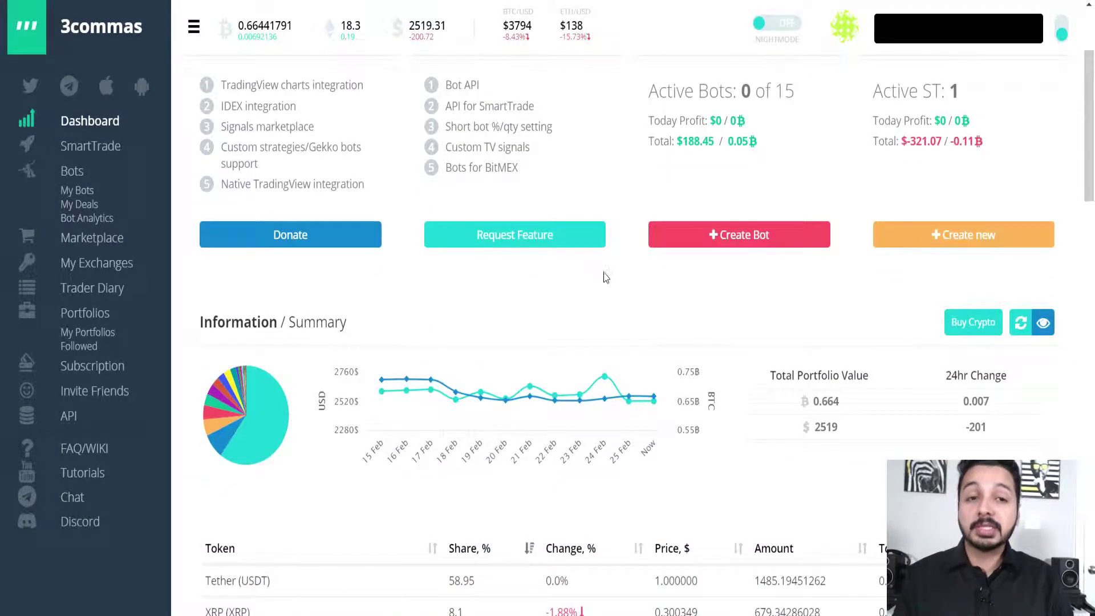
pyautogui.scroll(-7, 655, 268)
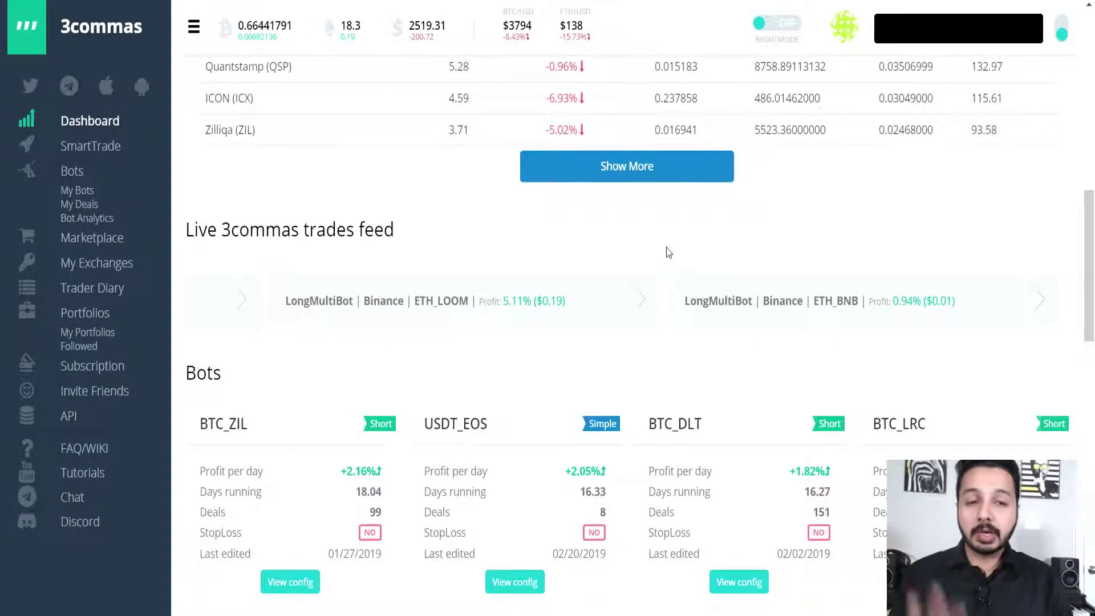
pyautogui.scroll(-4, 656, 262)
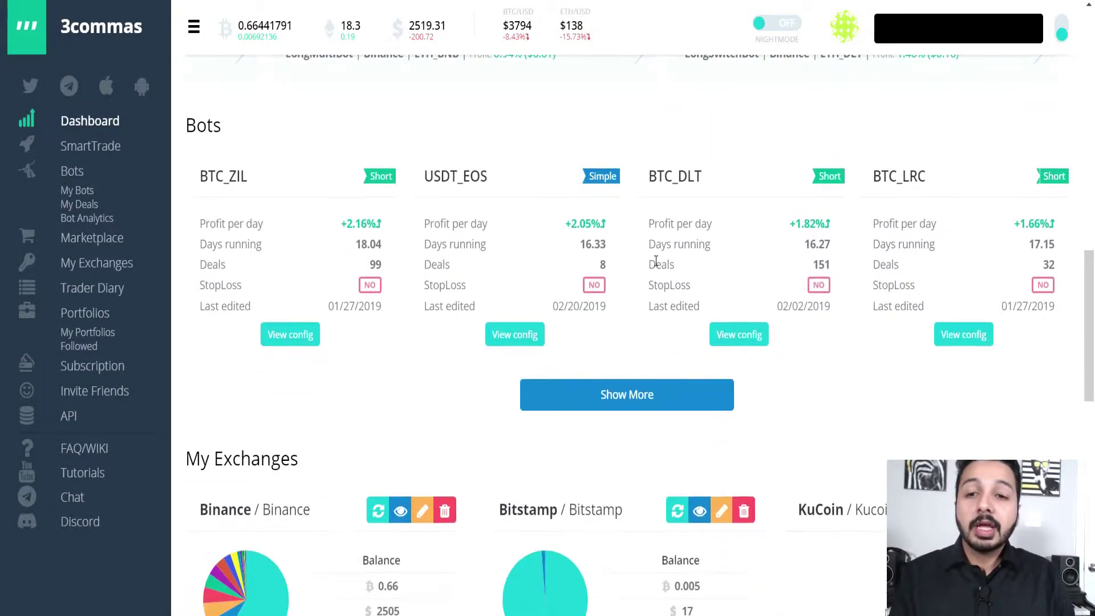
pyautogui.moveTo(188, 136); pyautogui.dragTo(238, 140)
pyautogui.click(239, 140)
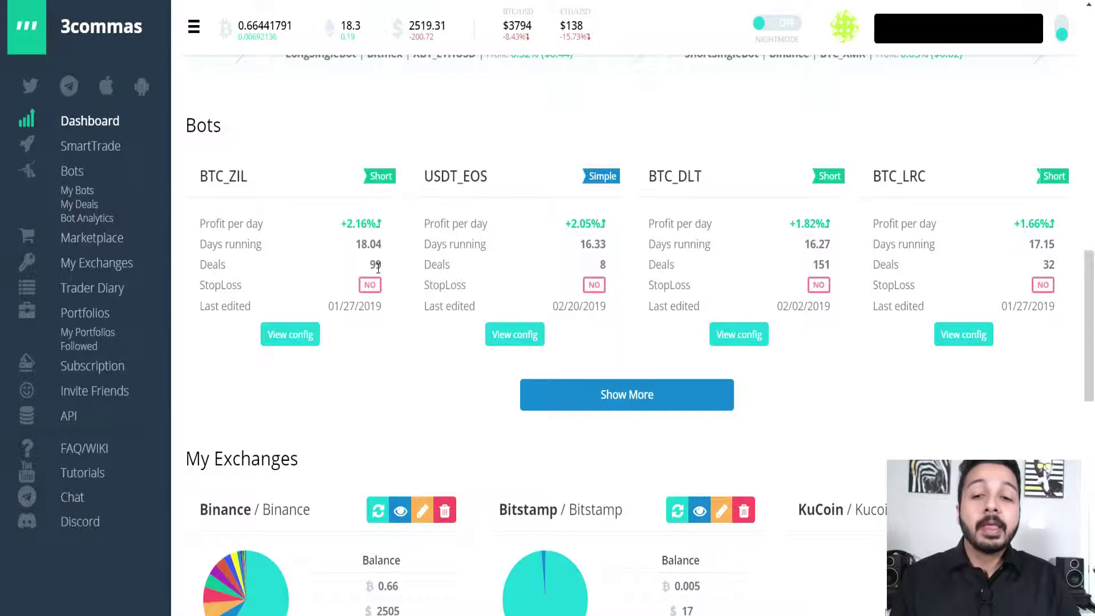
# Step: Examine the Binance, Bitstamp and KuCoin entries in the dashboard's My Exchanges section
pyautogui.scroll(-7, 442, 255)
pyautogui.scroll(3, 530, 188)
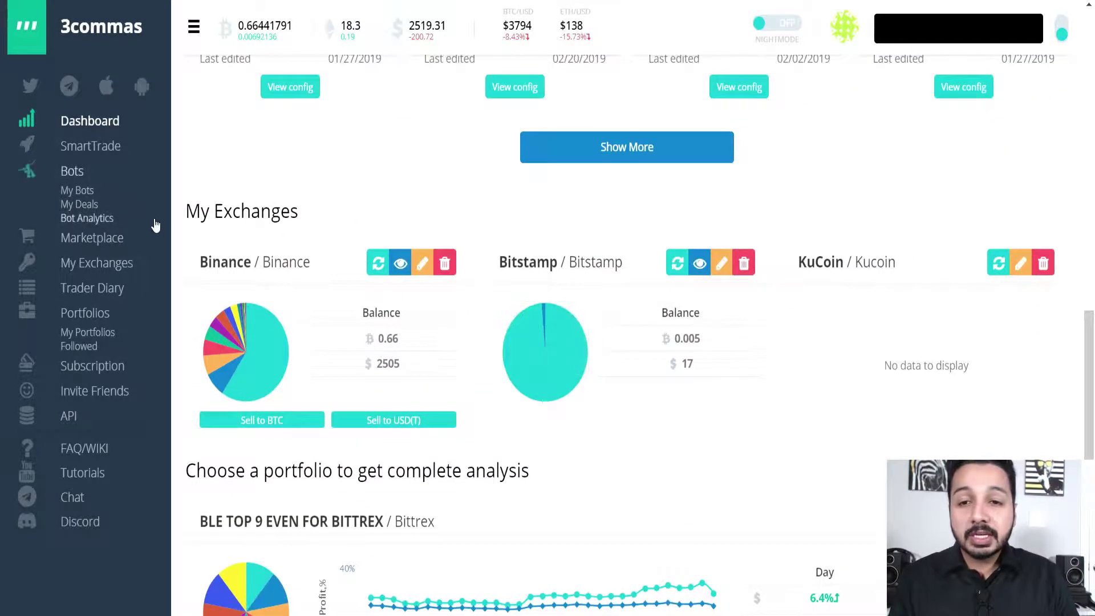
pyautogui.moveTo(177, 219); pyautogui.dragTo(303, 214)
pyautogui.click(308, 215)
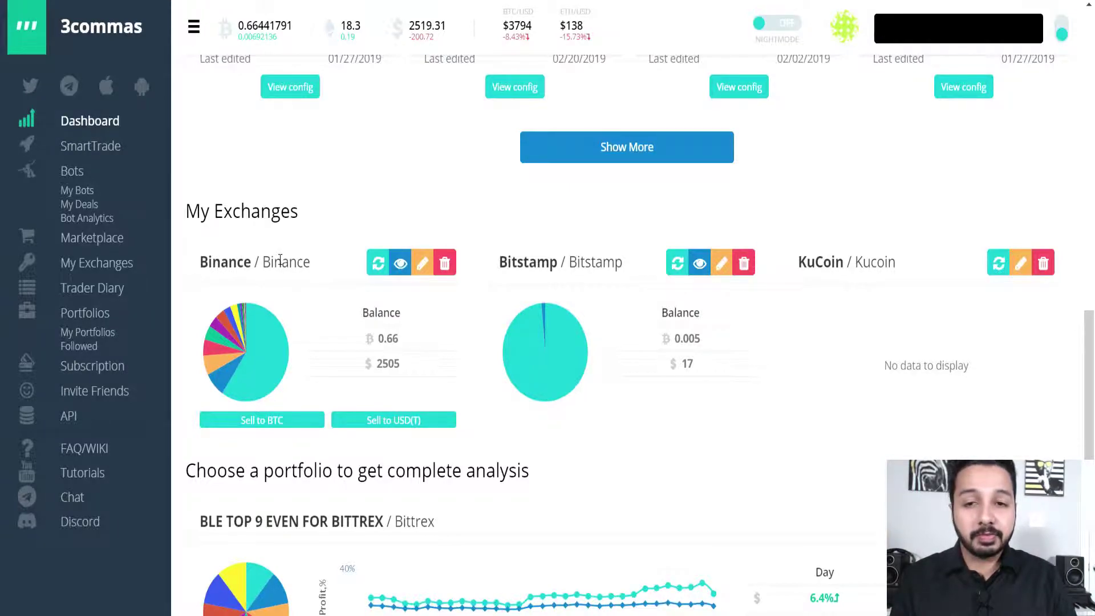
pyautogui.moveTo(310, 263); pyautogui.dragTo(198, 263)
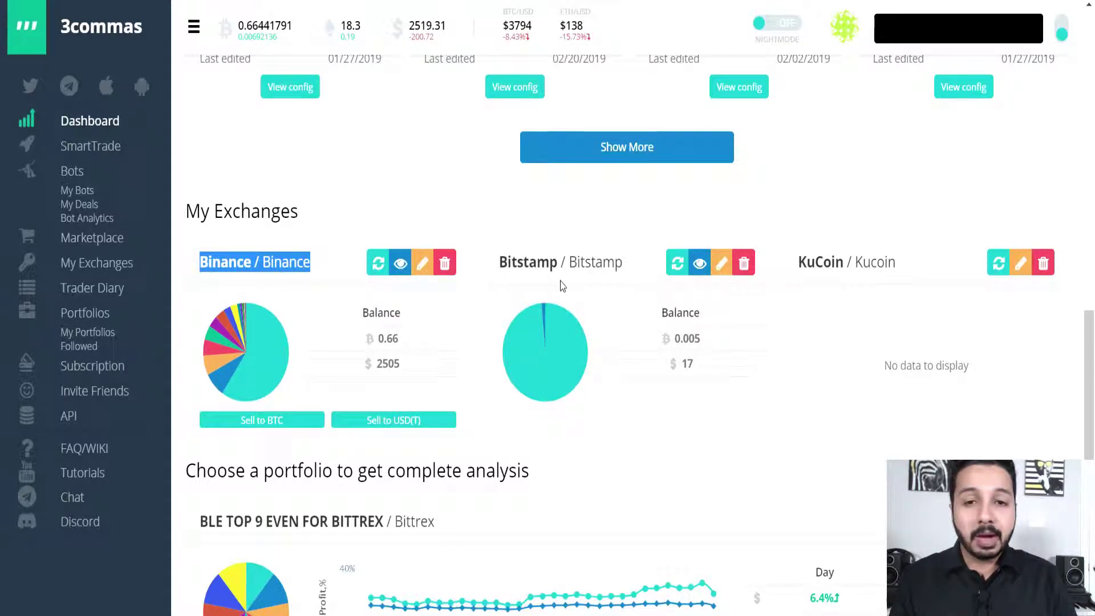
pyautogui.moveTo(495, 277); pyautogui.dragTo(615, 262)
pyautogui.click(619, 258)
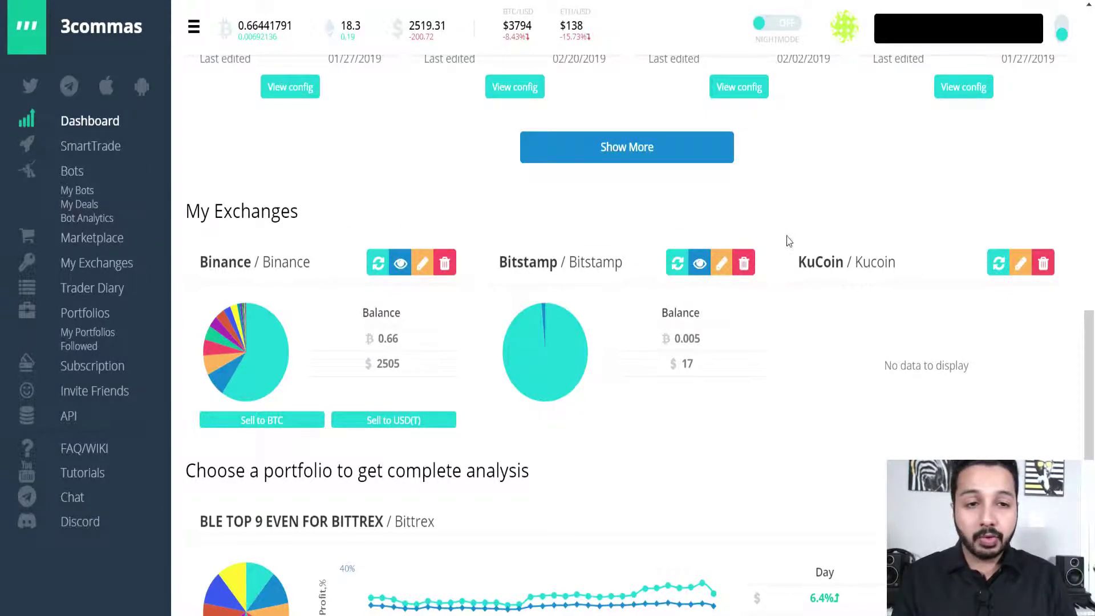
pyautogui.moveTo(798, 269); pyautogui.dragTo(901, 255)
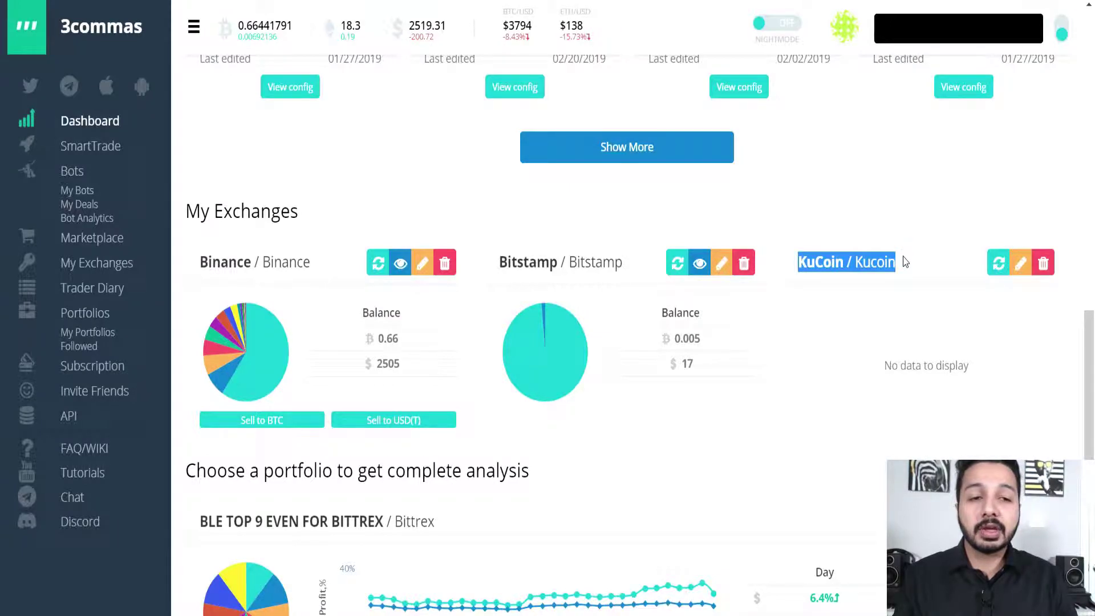
pyautogui.click(890, 254)
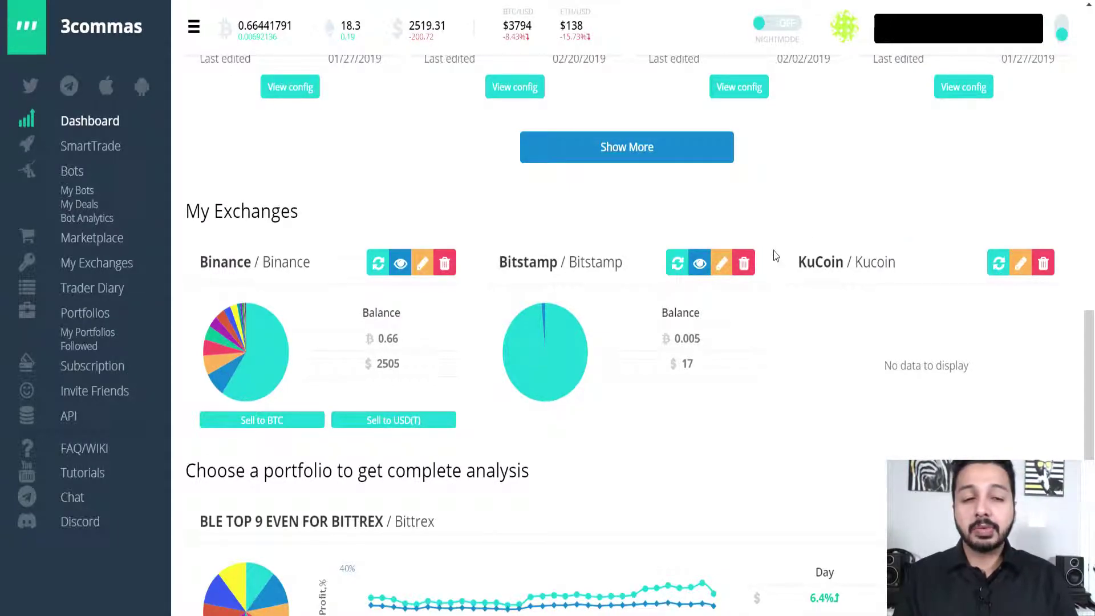
# Step: Look through the portfolios offered for complete analysis, such as BLE TOP 9 EVEN FOR BITTREX, and return to the dashboard's start
pyautogui.scroll(-4, 774, 254)
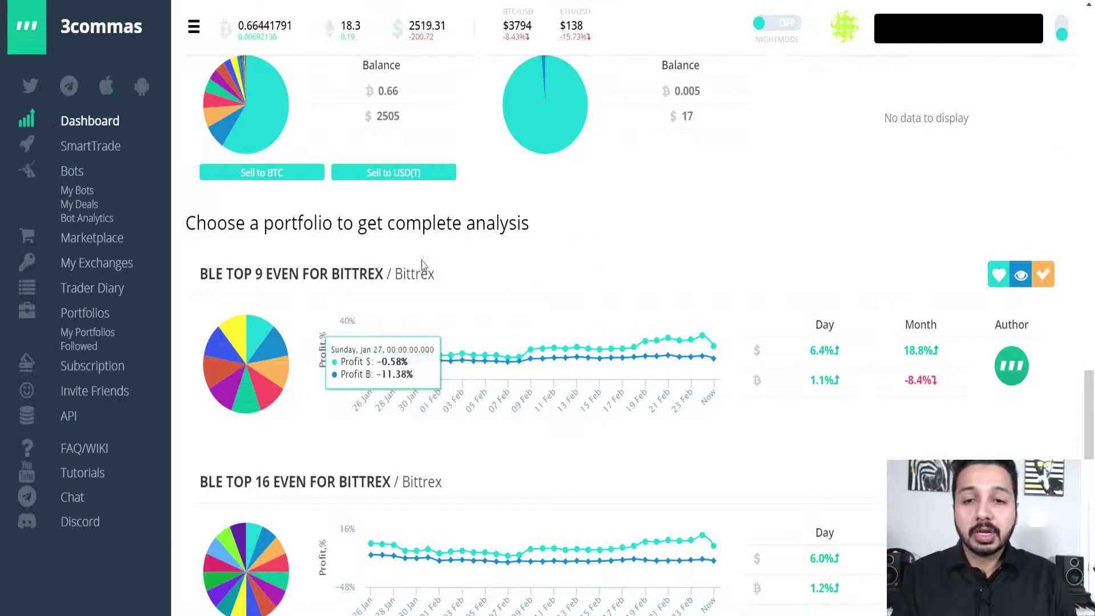
pyautogui.scroll(-3, 689, 242)
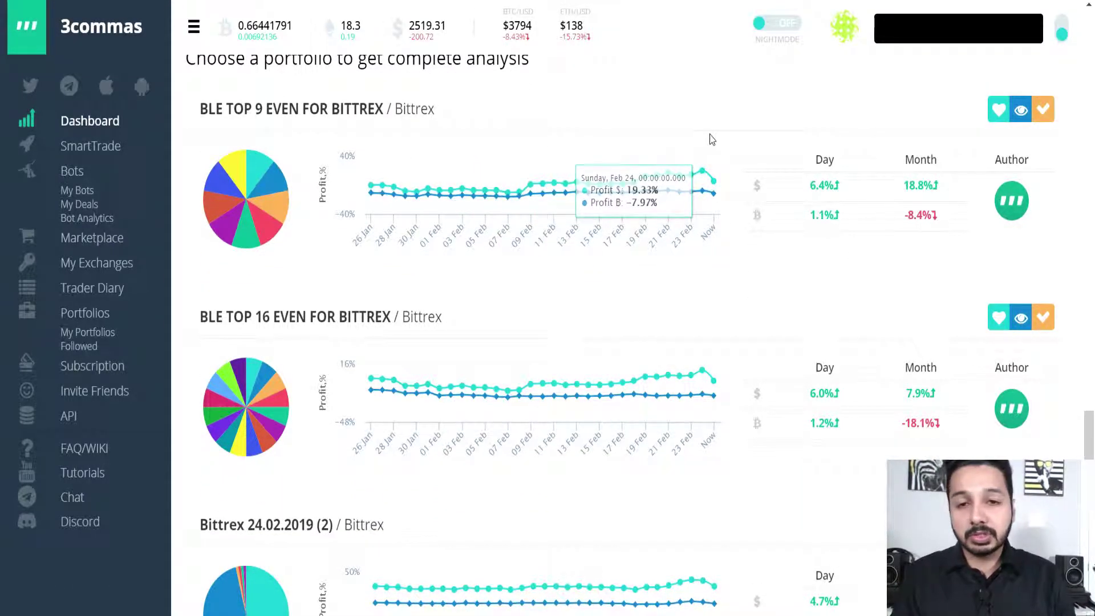
pyautogui.scroll(-3, 709, 139)
pyautogui.scroll(20, 523, 300)
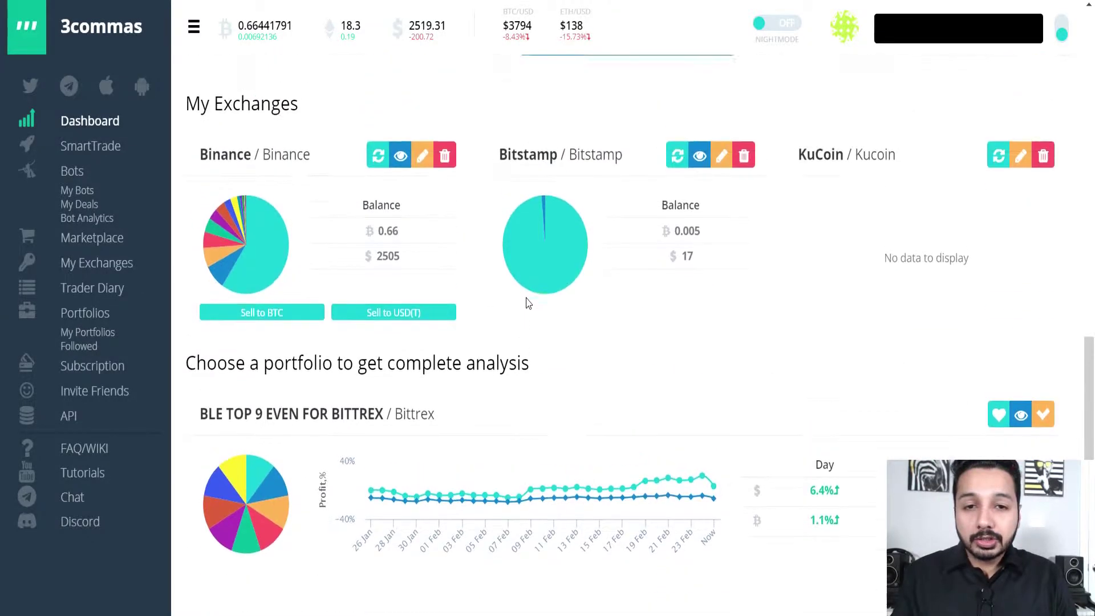
pyautogui.scroll(6, 624, 262)
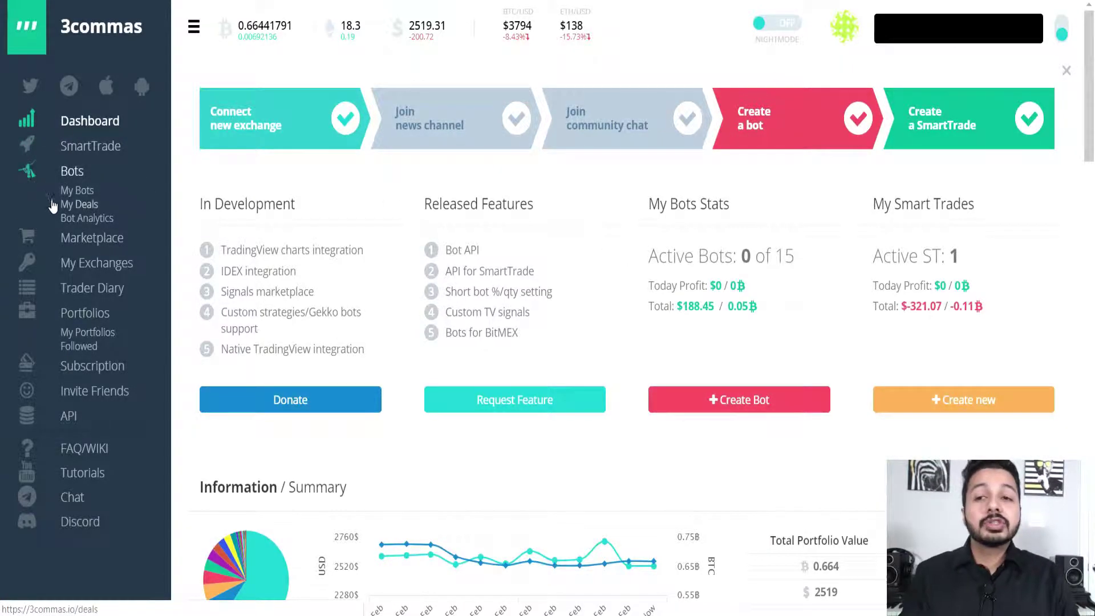
# Step: Open the SmartTrade page for the Binance exchange
pyautogui.click(90, 147)
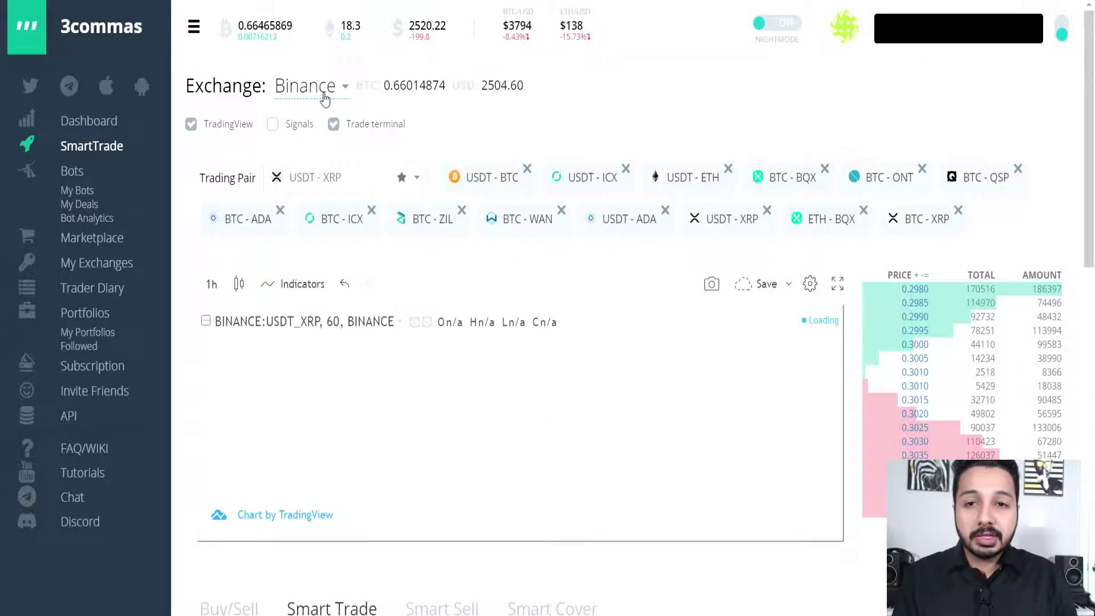
pyautogui.click(325, 100)
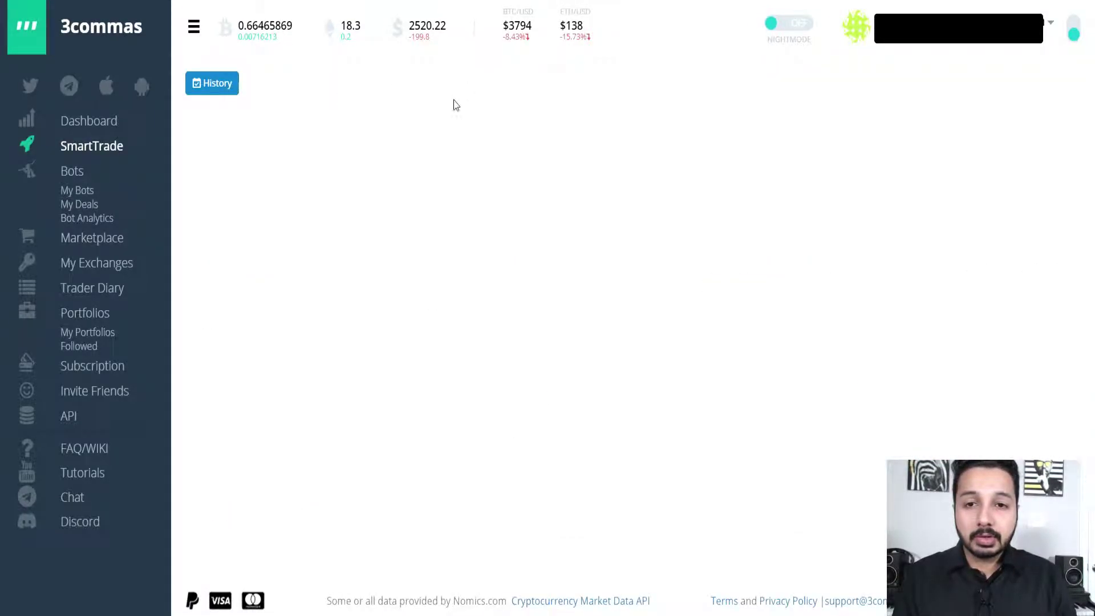
pyautogui.click(111, 148)
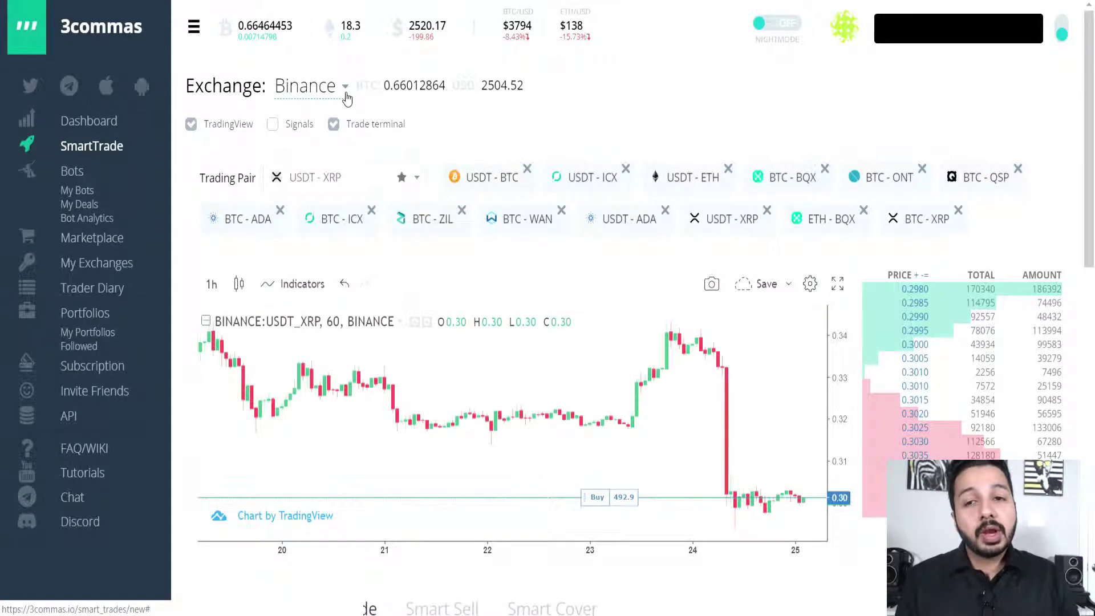
# Step: Switch the SmartTrade exchange to Bitstamp and back to Binance
pyautogui.click(345, 92)
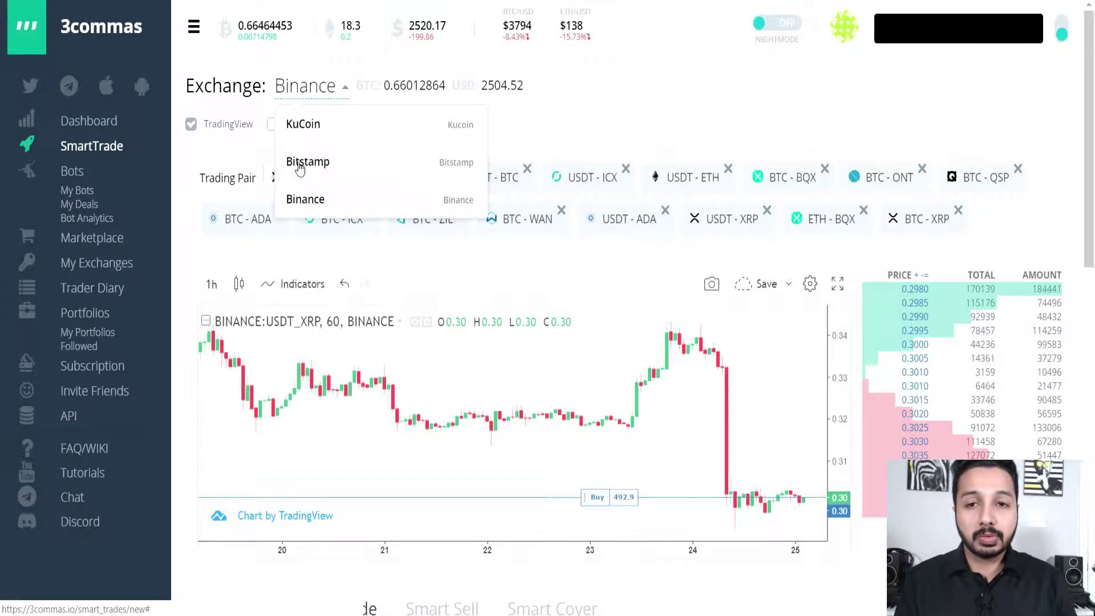
pyautogui.click(350, 165)
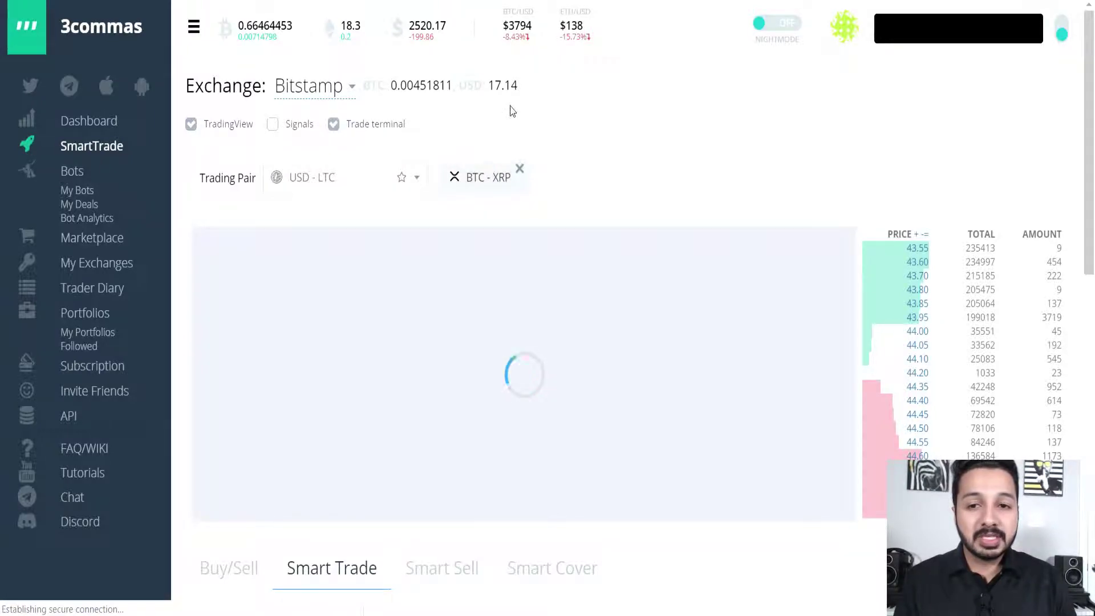
pyautogui.click(352, 90)
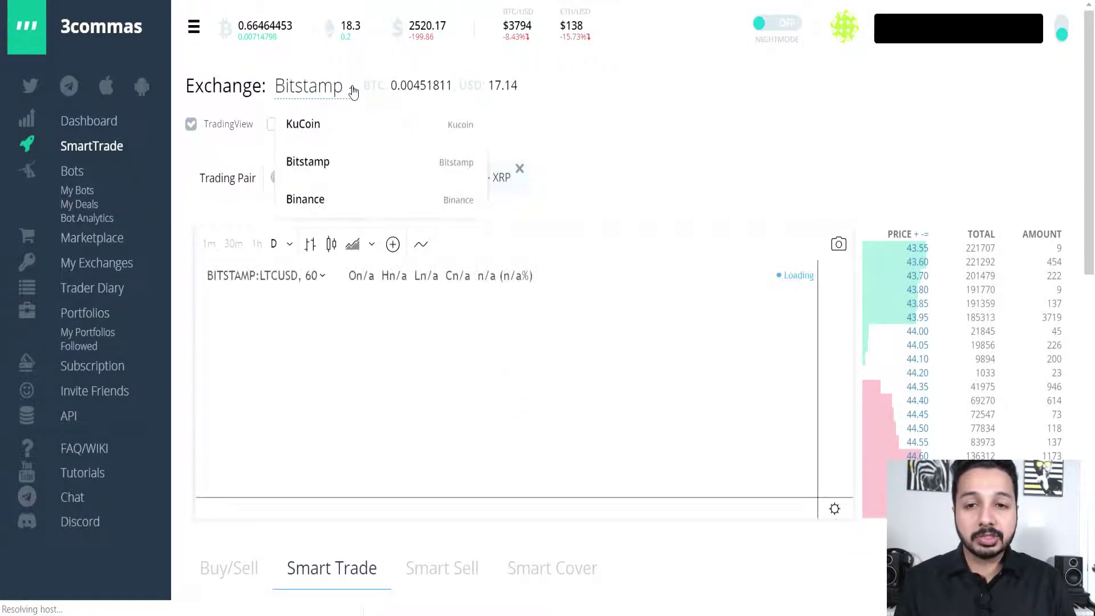
pyautogui.click(366, 199)
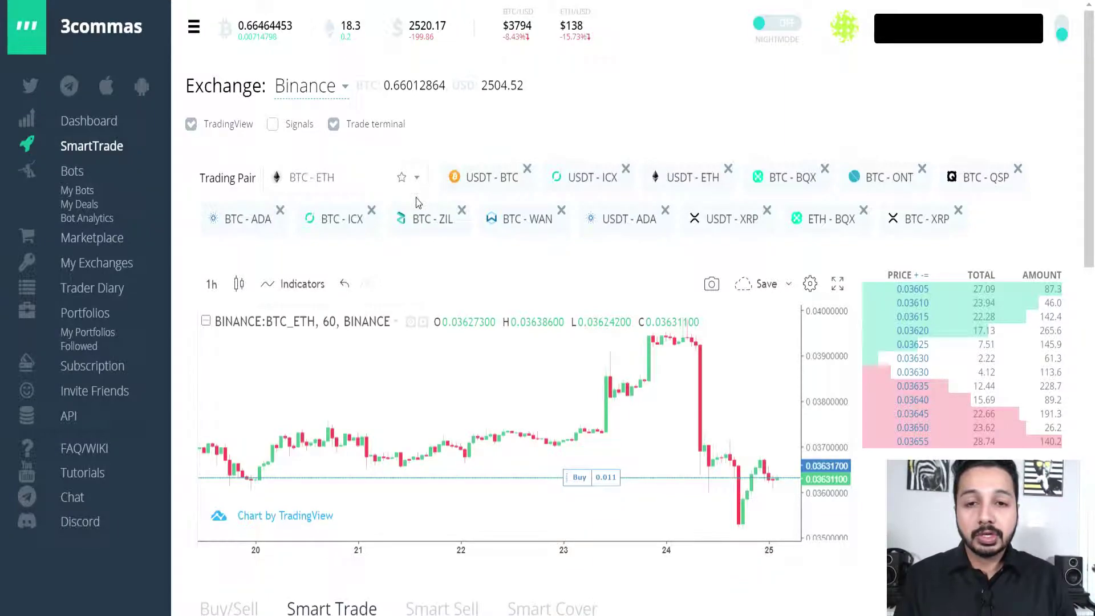
# Step: Look at the list of available trading pairs and choose the saved USDT - XRP pair
pyautogui.click(416, 178)
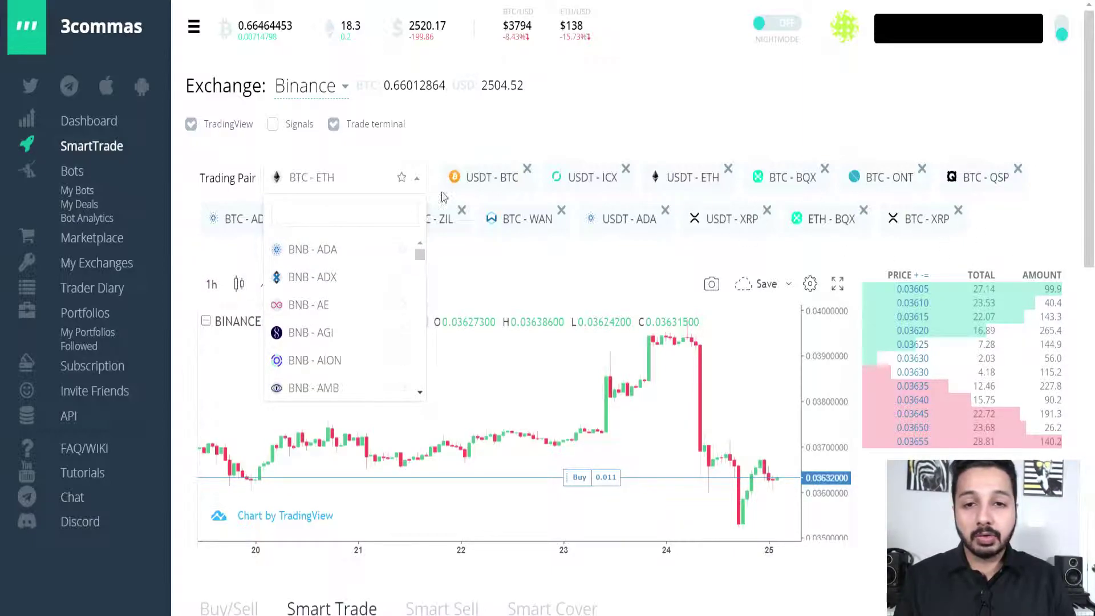
pyautogui.click(478, 129)
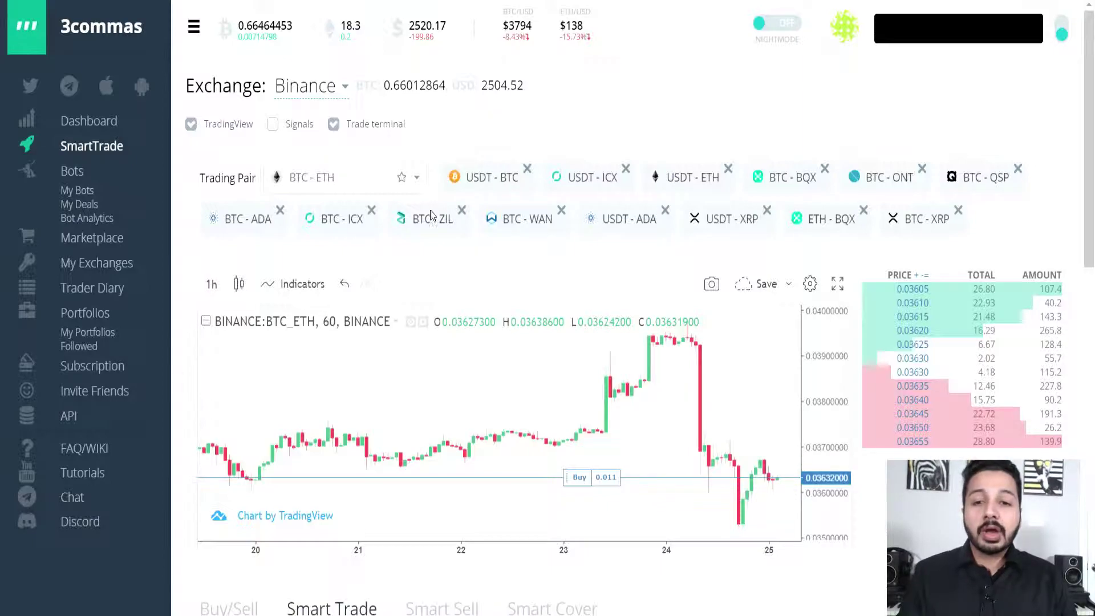
pyautogui.click(702, 217)
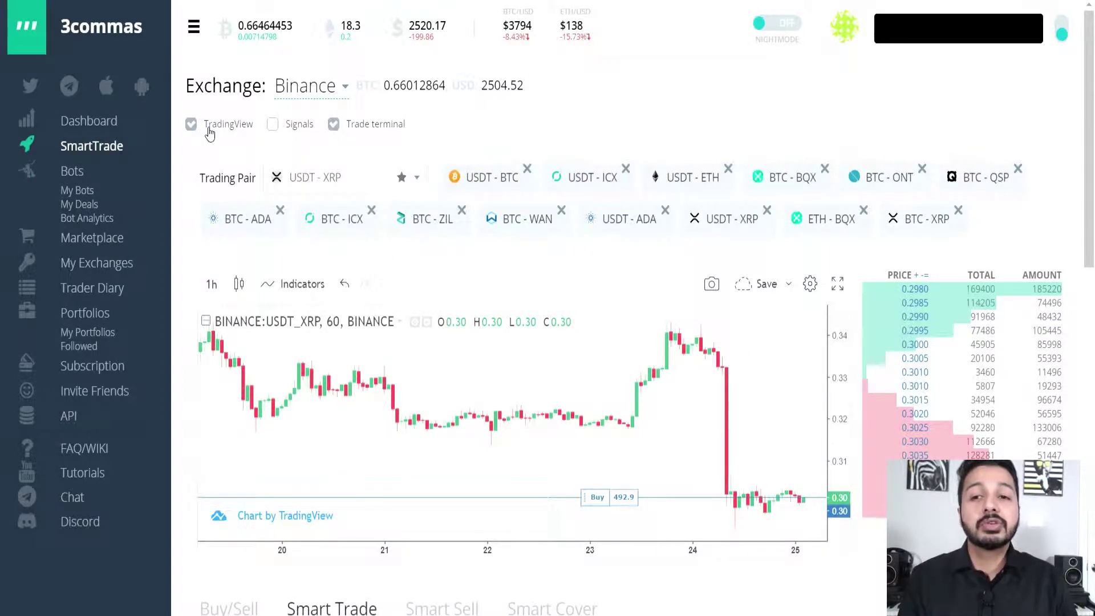
# Step: Turn the TradingView chart off and on again, and show and hide the trading signals table
pyautogui.click(192, 125)
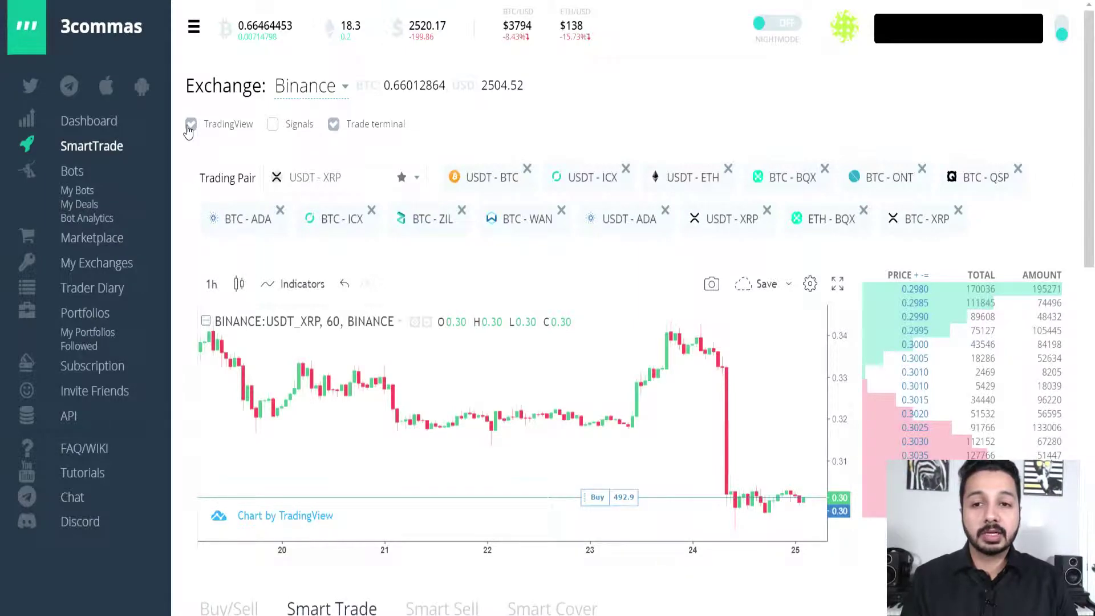
pyautogui.click(192, 124)
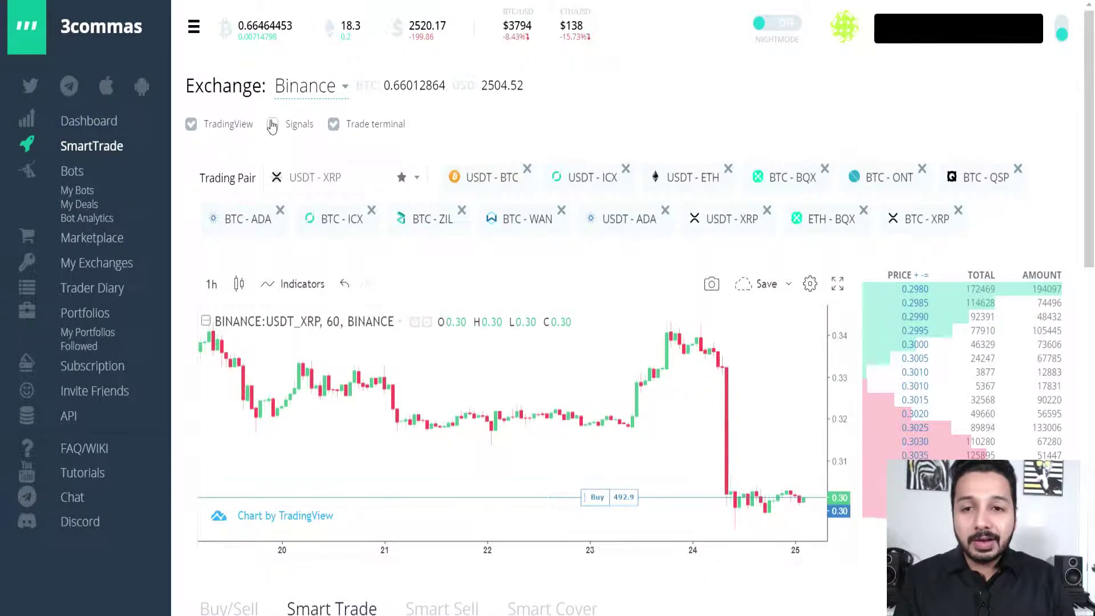
pyautogui.click(272, 125)
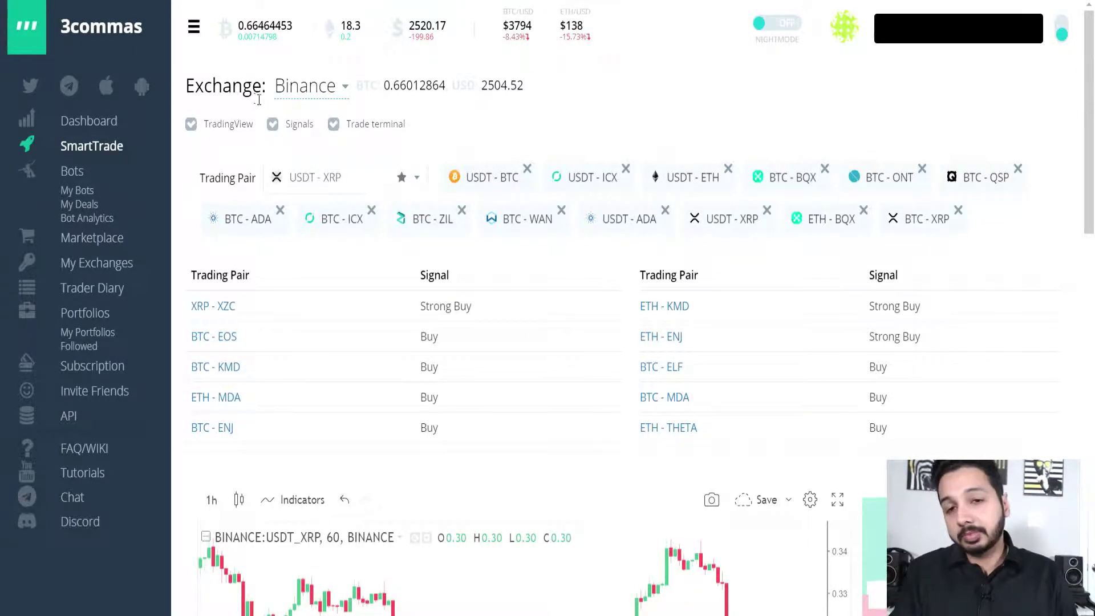
pyautogui.click(274, 133)
pyautogui.click(285, 124)
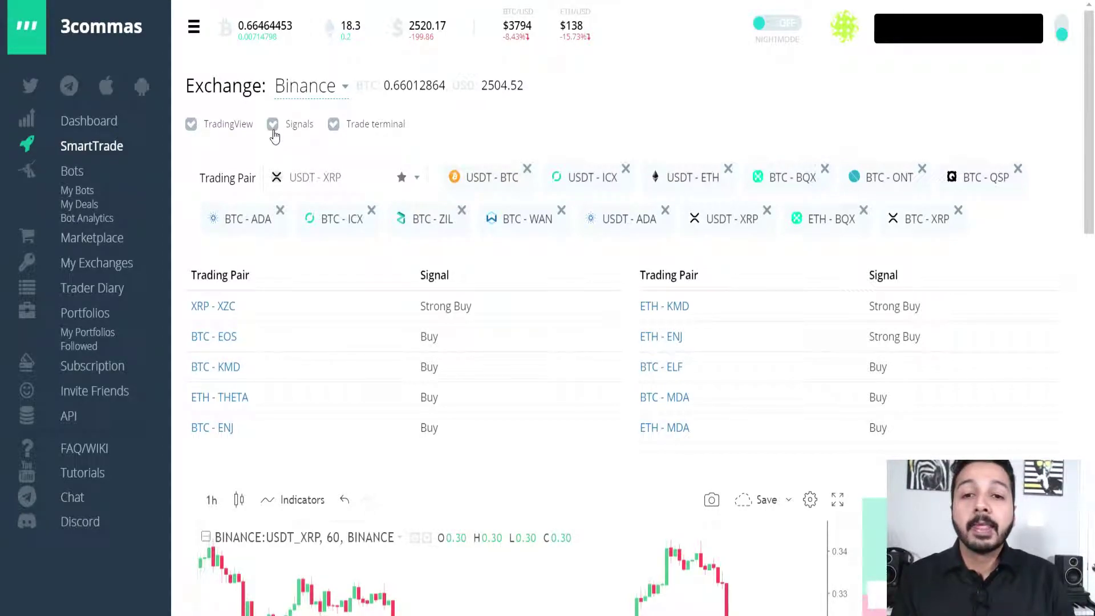
pyautogui.click(274, 133)
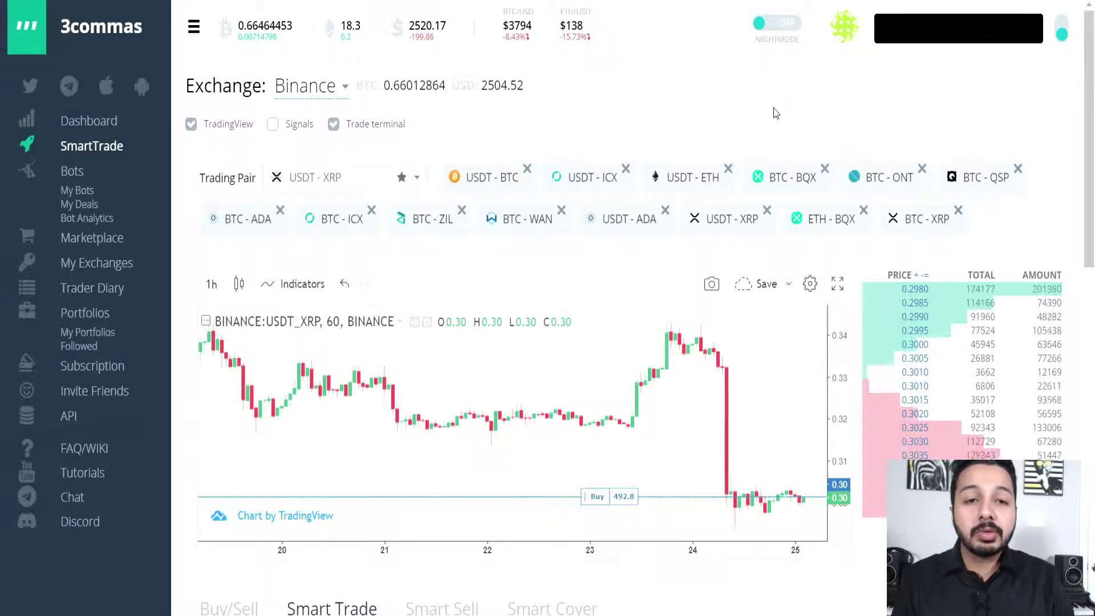
# Step: Enable the take profit and stop loss sections in the Smart Trade form for the USDT - XRP pair
pyautogui.scroll(-3, 775, 106)
pyautogui.scroll(1, 489, 256)
pyautogui.scroll(-3, 861, 288)
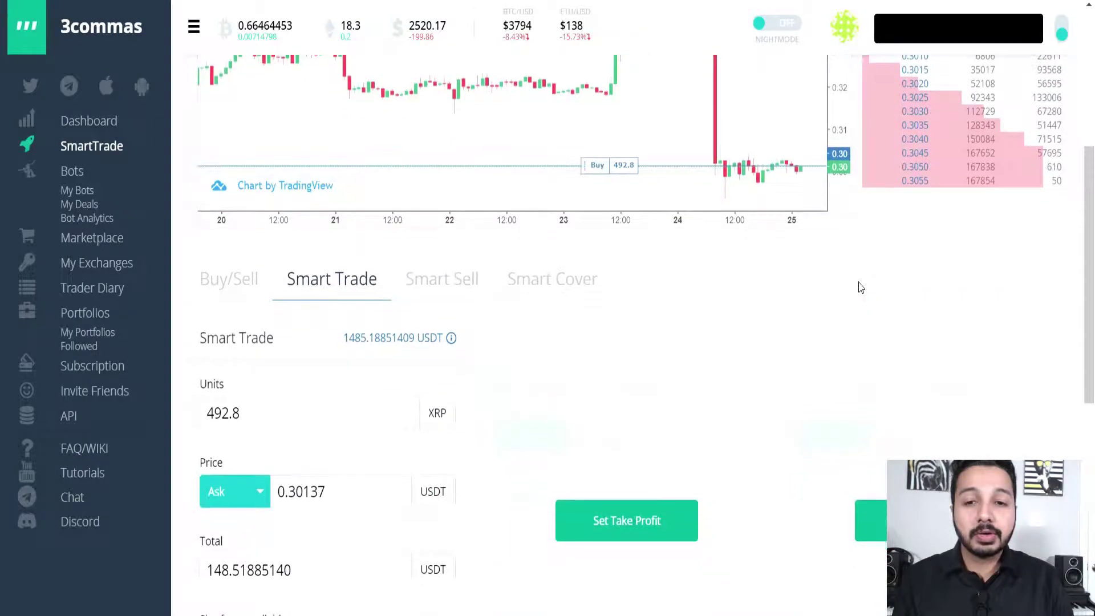
pyautogui.scroll(-4, 861, 288)
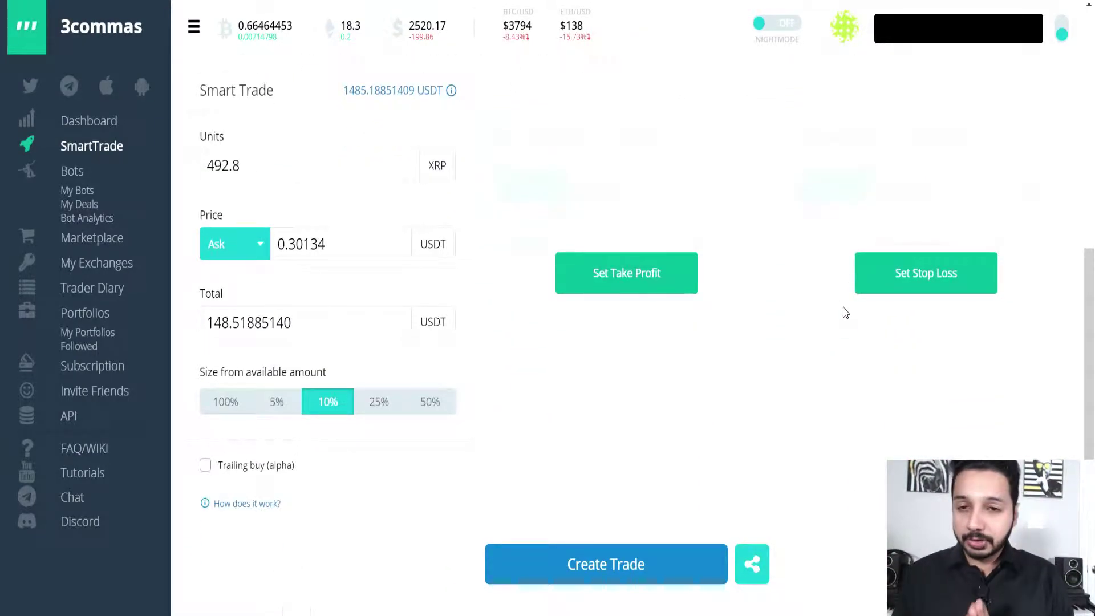
pyautogui.scroll(9, 808, 242)
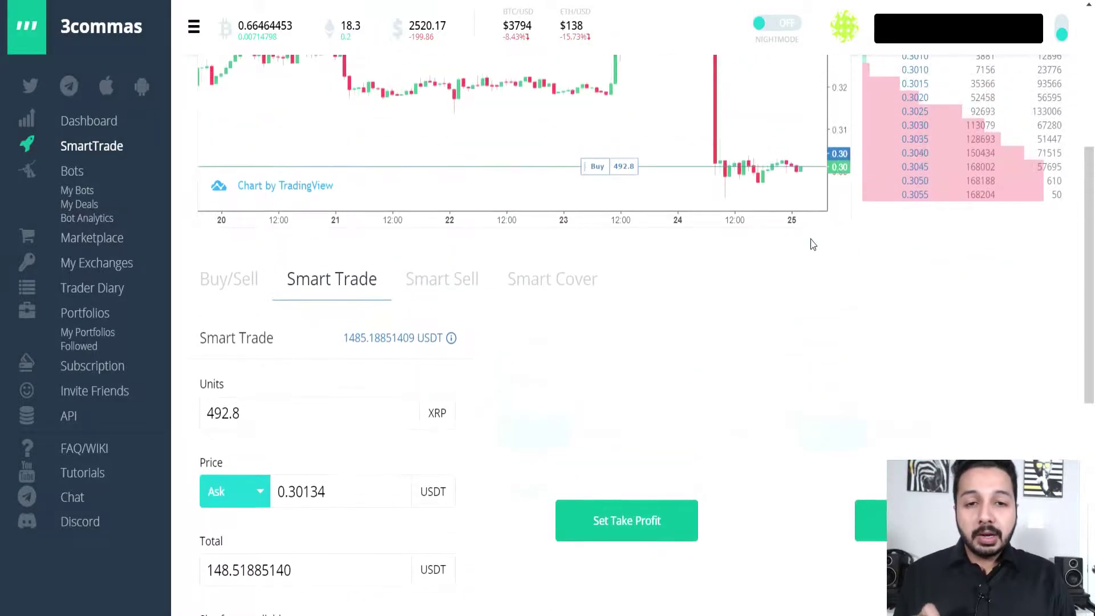
pyautogui.scroll(-7, 782, 476)
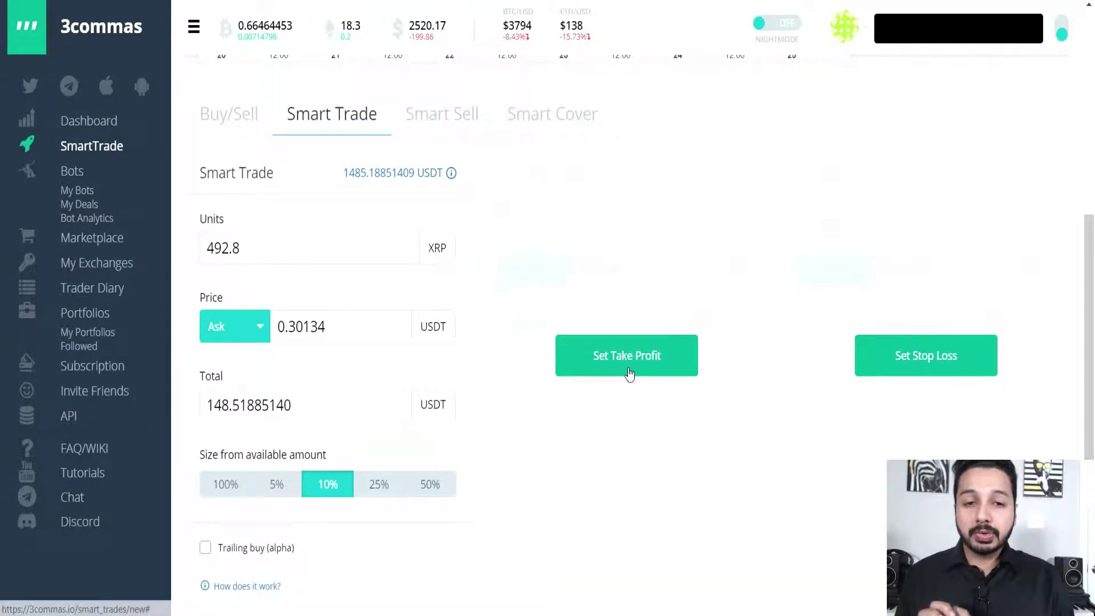
pyautogui.click(631, 371)
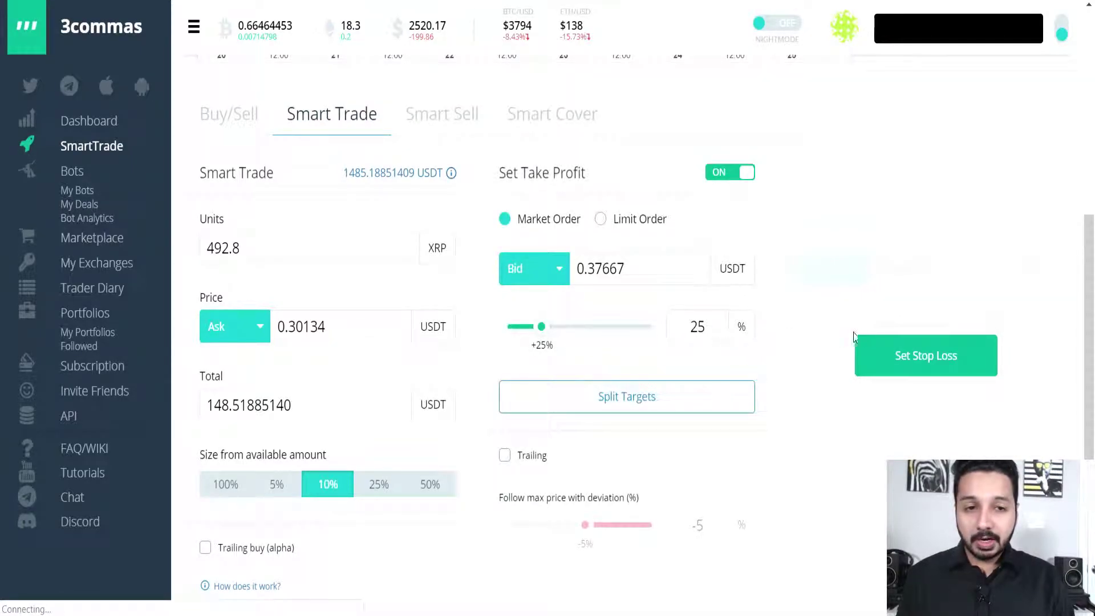
pyautogui.click(912, 369)
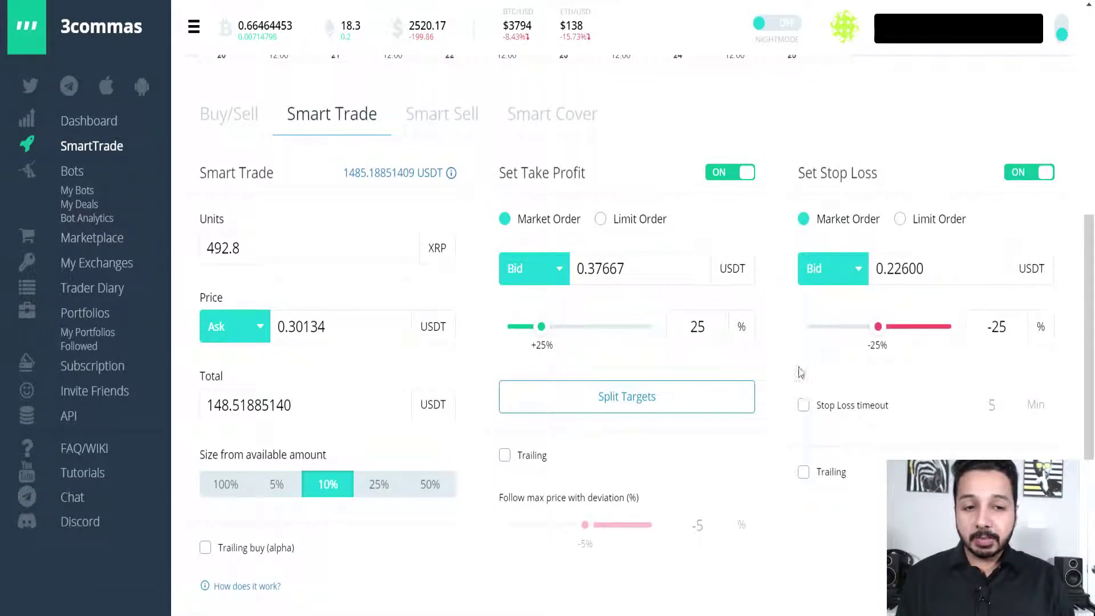
# Step: Review the take profit and stop loss settings and refresh the BTC_QKC entry in the list of trades
pyautogui.scroll(-4, 789, 371)
pyautogui.scroll(2, 781, 362)
pyautogui.scroll(2, 782, 362)
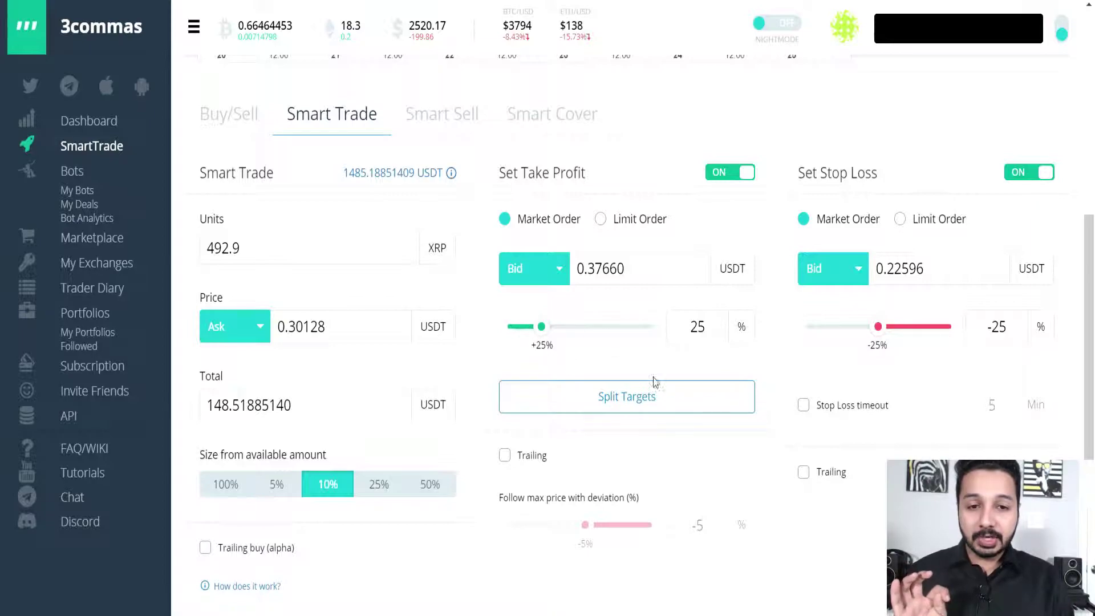
pyautogui.scroll(-5, 798, 406)
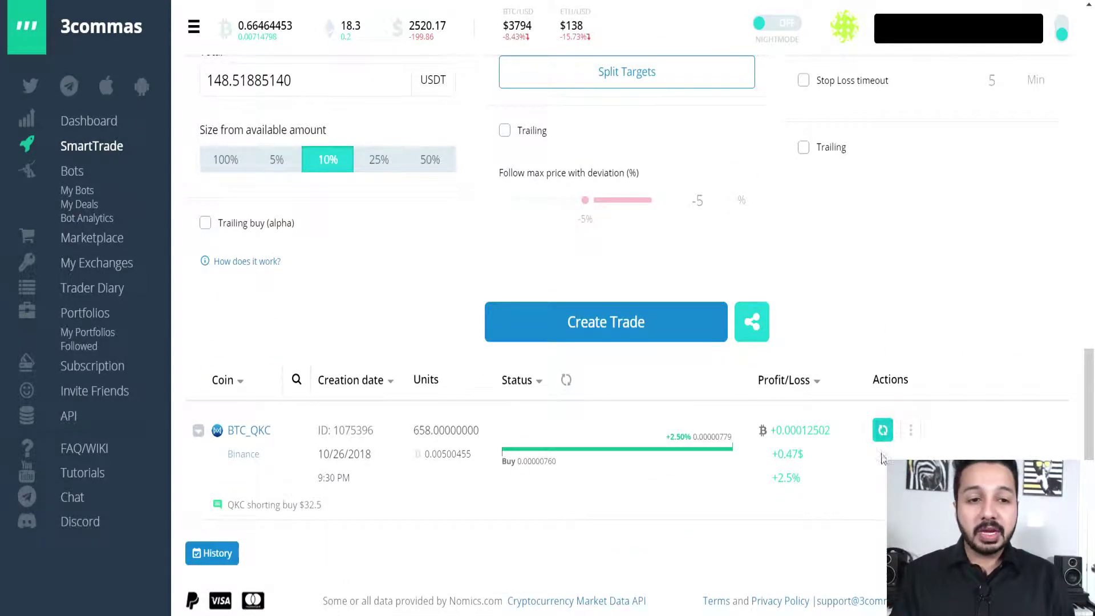
pyautogui.click(883, 430)
pyautogui.click(882, 430)
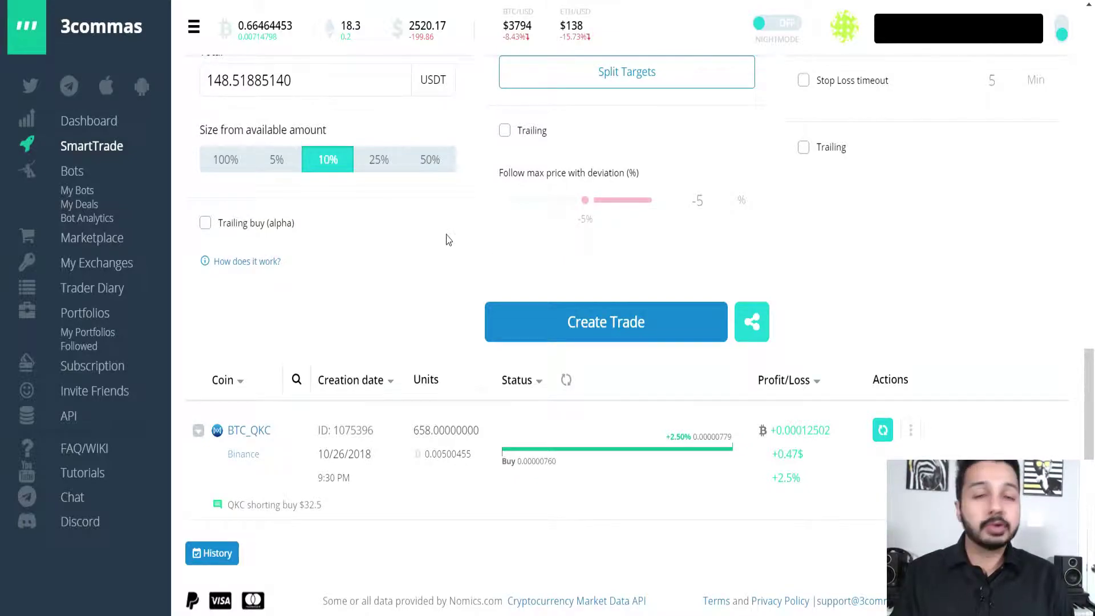
pyautogui.scroll(10, 450, 239)
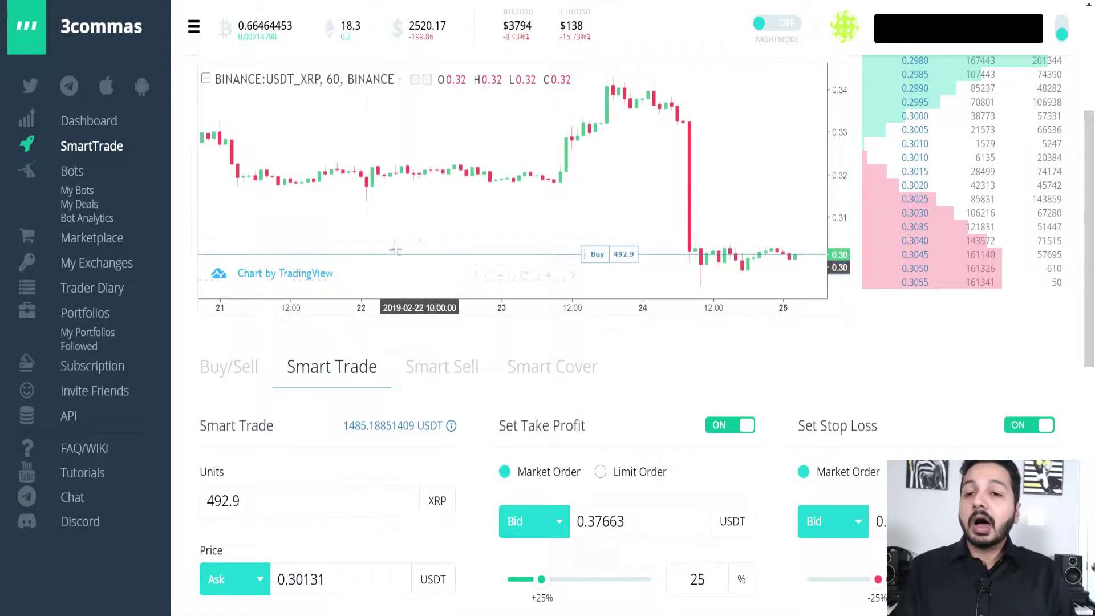
# Step: Open the Bots page and look over the bot creation options, the live trades feed and the configuration filters
pyautogui.click(73, 175)
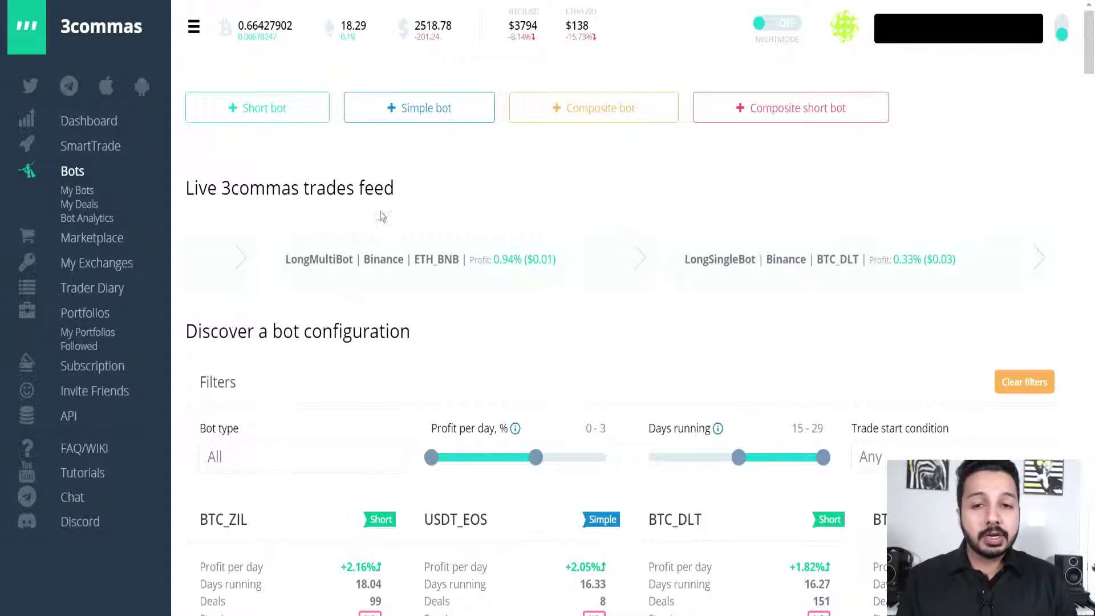
pyautogui.scroll(-3, 667, 318)
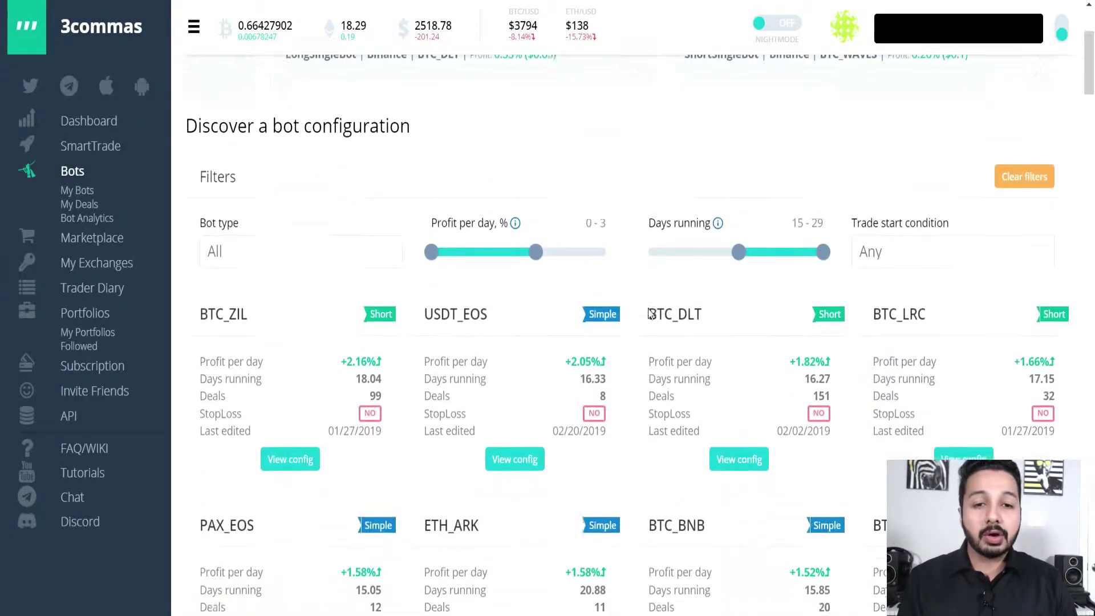
pyautogui.scroll(-2, 649, 311)
pyautogui.scroll(5, 647, 308)
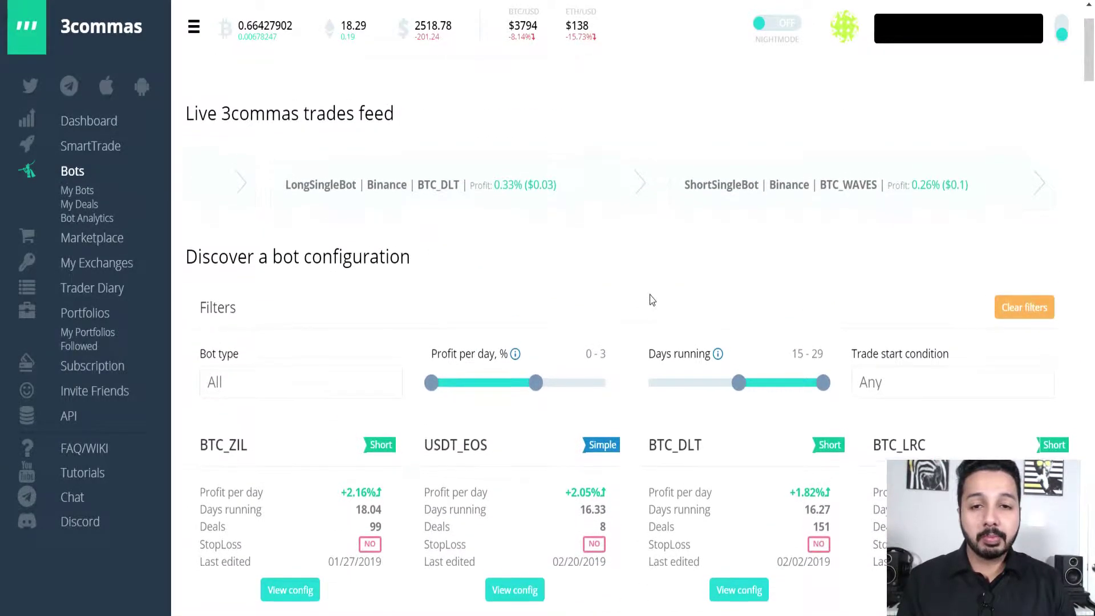
pyautogui.scroll(-1, 651, 299)
pyautogui.scroll(1, 627, 296)
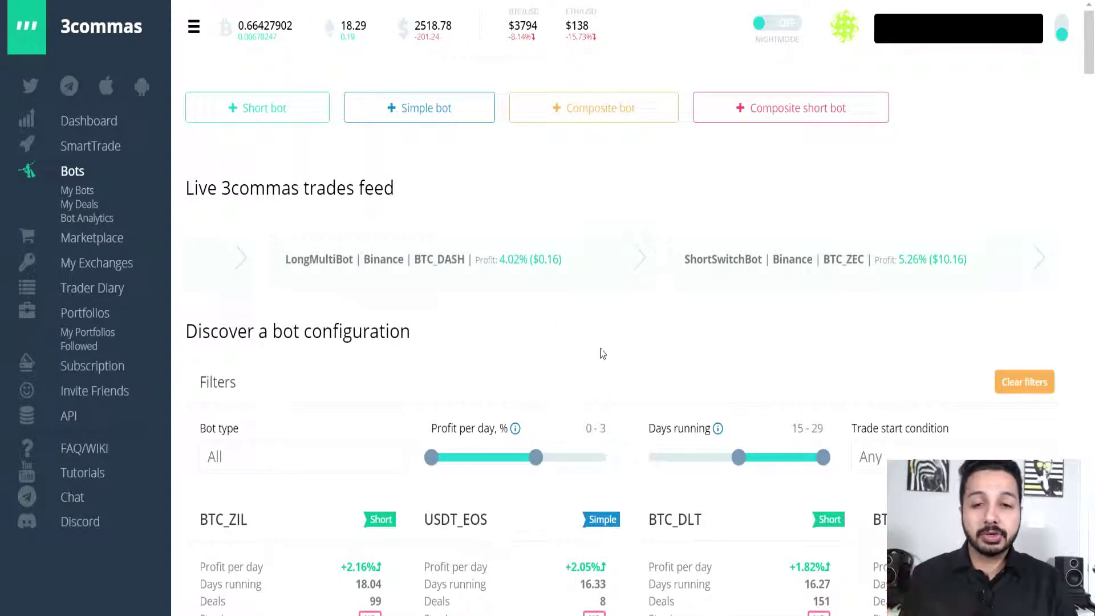
# Step: Browse the listed bot configurations and examine the BTC_ZIL short bot's settings and profit charts
pyautogui.scroll(-3, 593, 319)
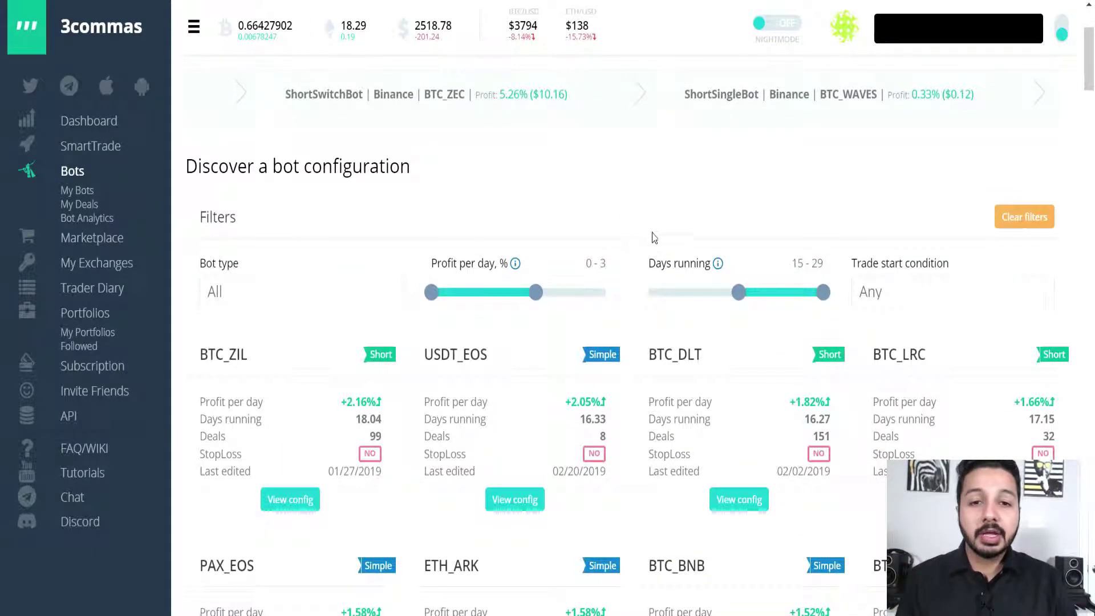
pyautogui.scroll(-7, 636, 221)
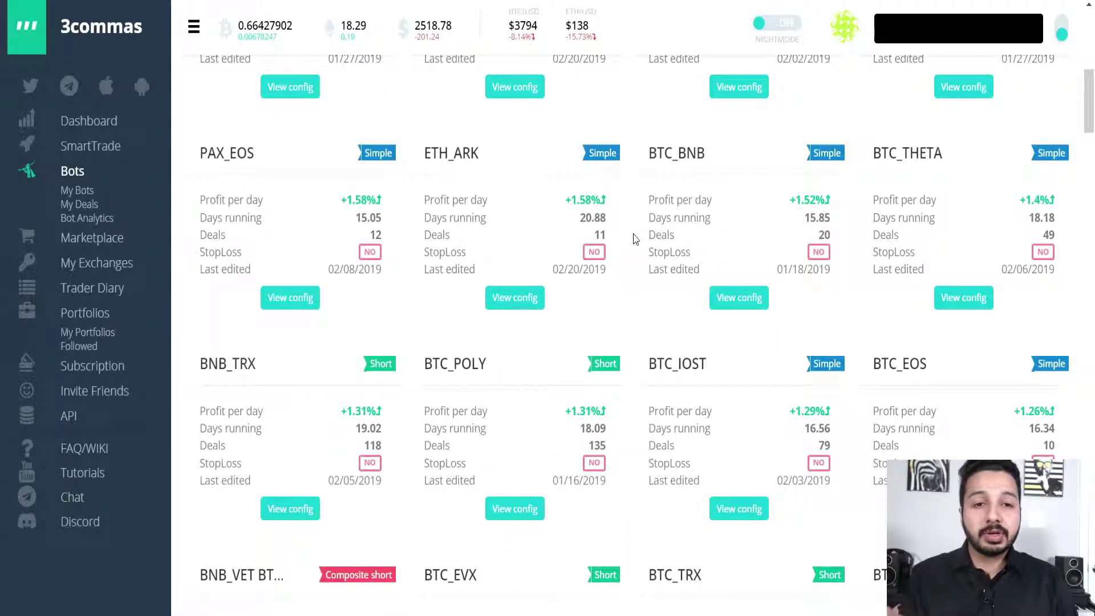
pyautogui.scroll(6, 636, 239)
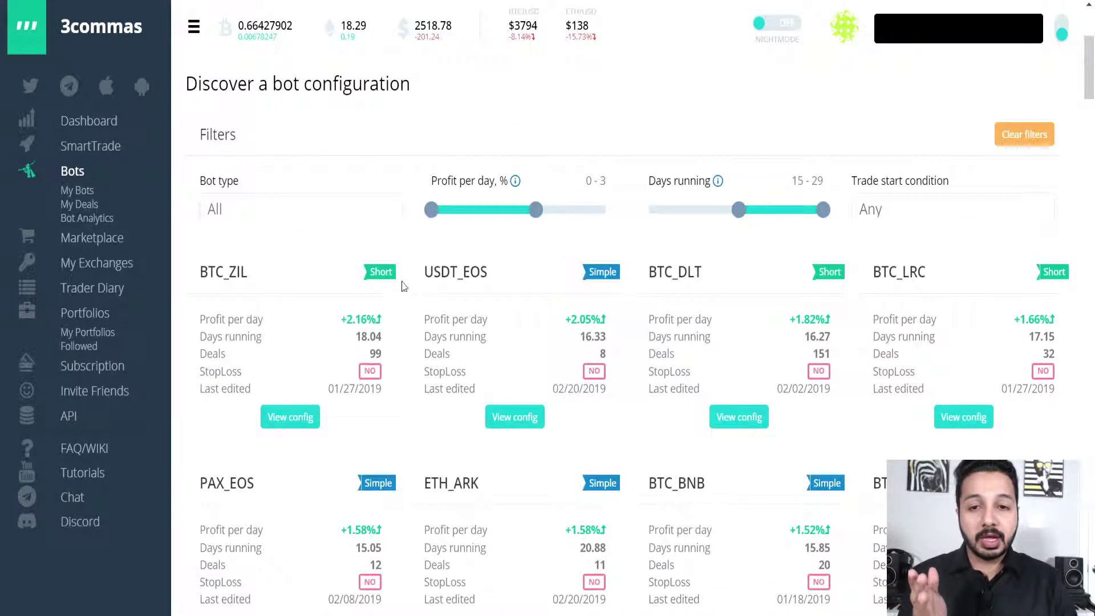
pyautogui.click(311, 419)
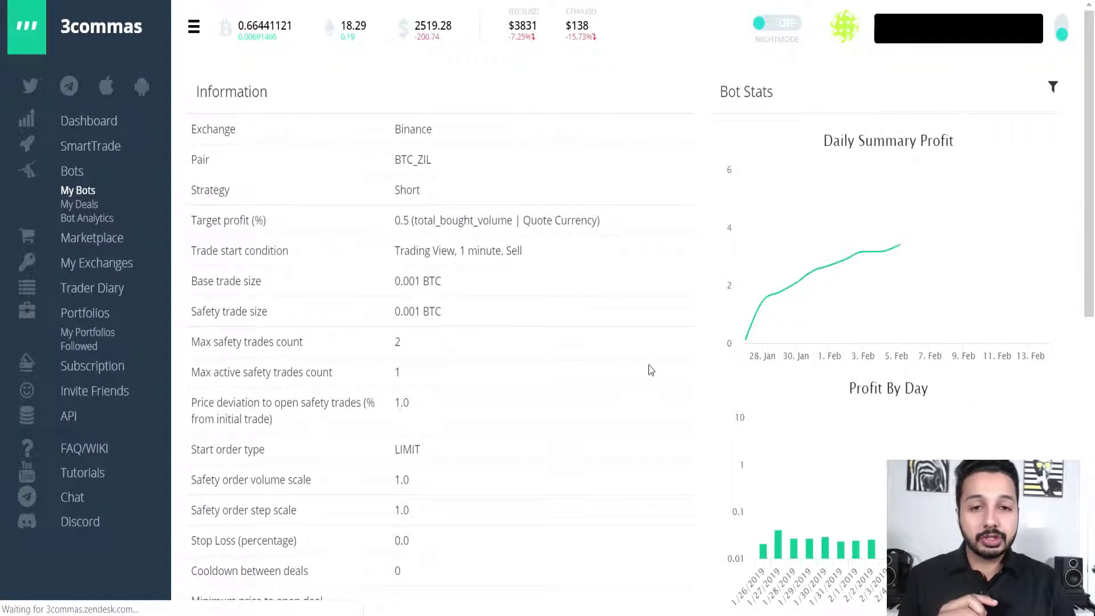
pyautogui.scroll(-5, 679, 355)
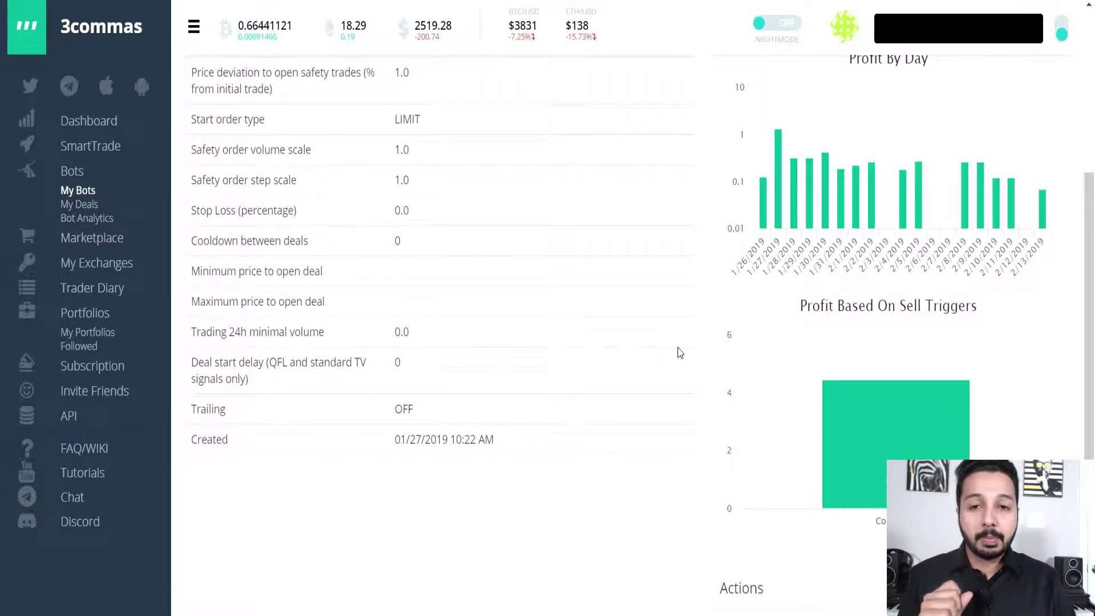
pyautogui.scroll(5, 450, 335)
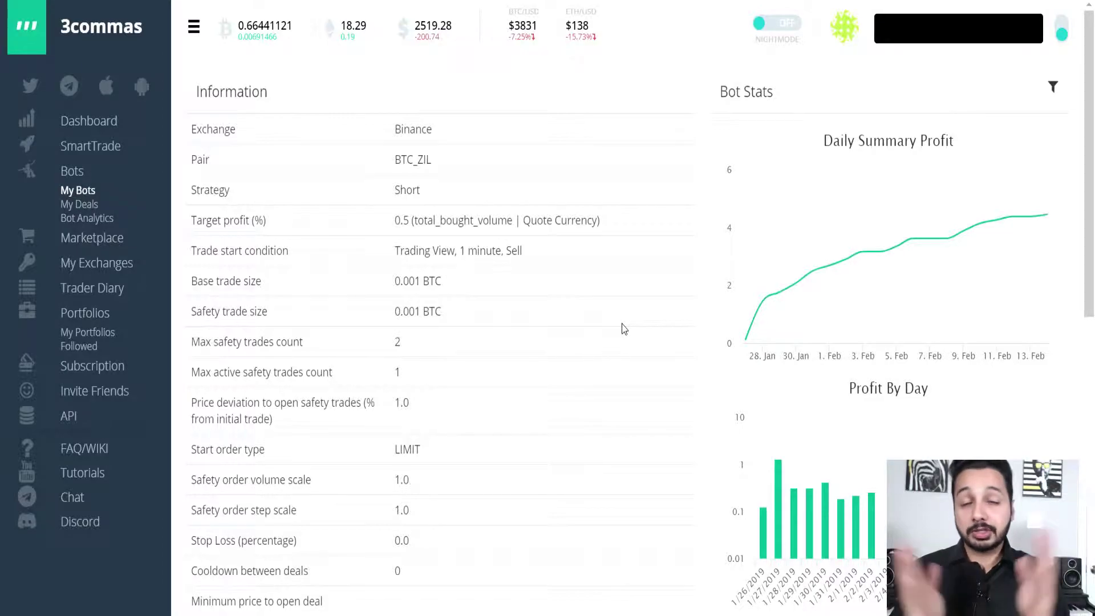
pyautogui.scroll(-8, 642, 308)
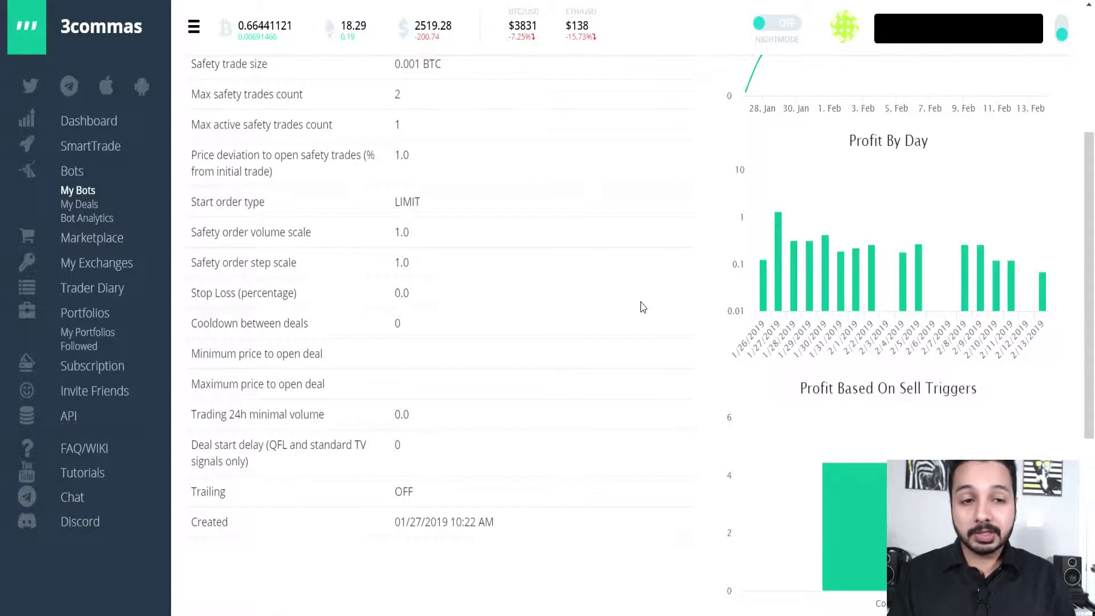
pyautogui.scroll(8, 495, 288)
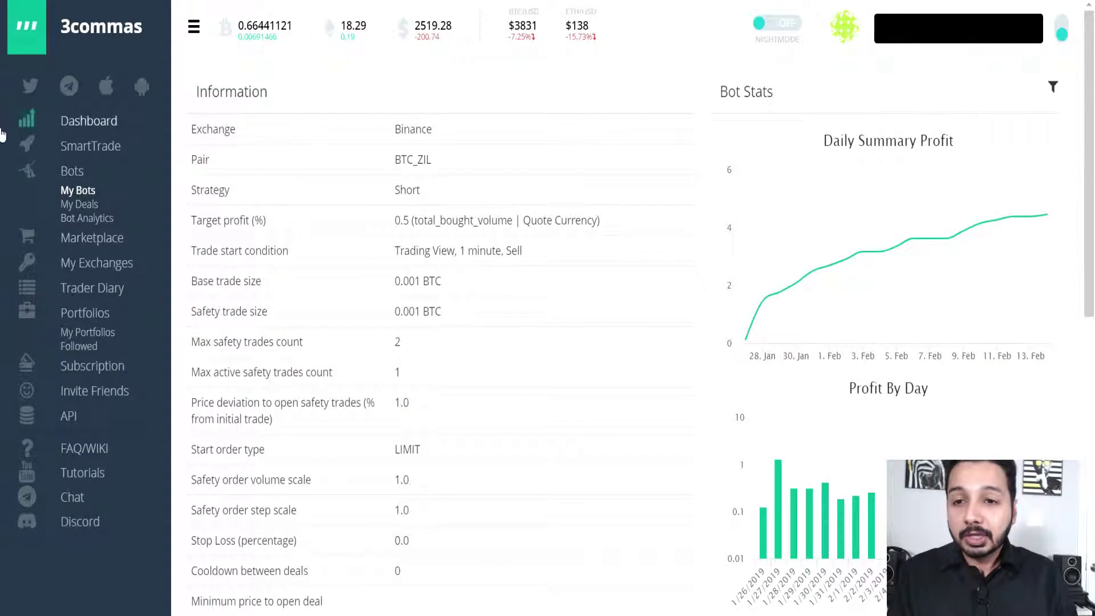
# Step: Open the My Bots page and look over the bot list, its status switches, actions and bulk start and stop controls
pyautogui.click(79, 196)
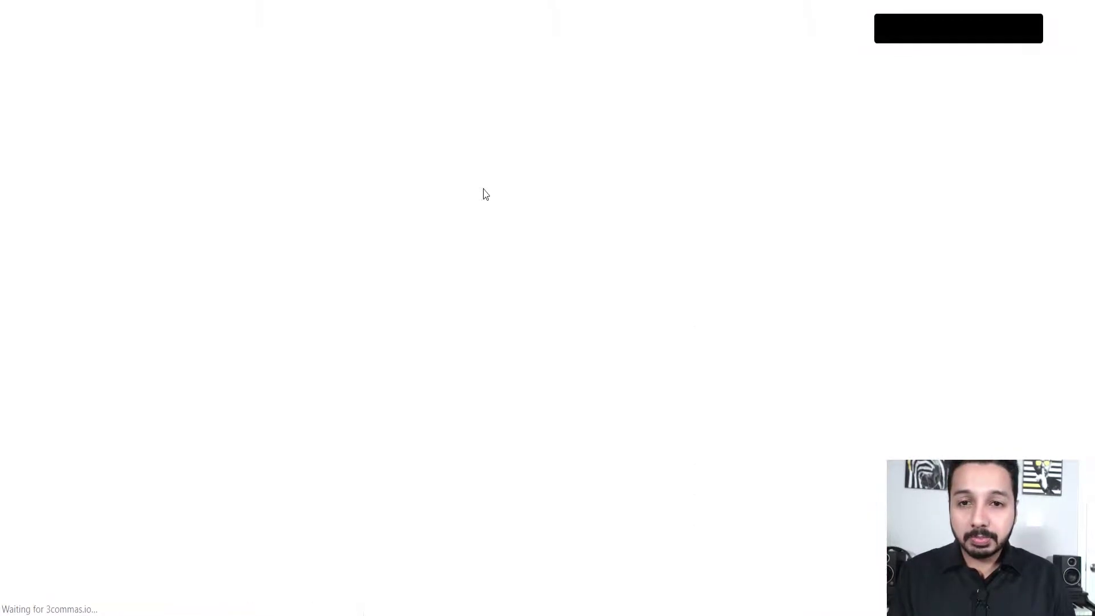
pyautogui.scroll(-10, 621, 312)
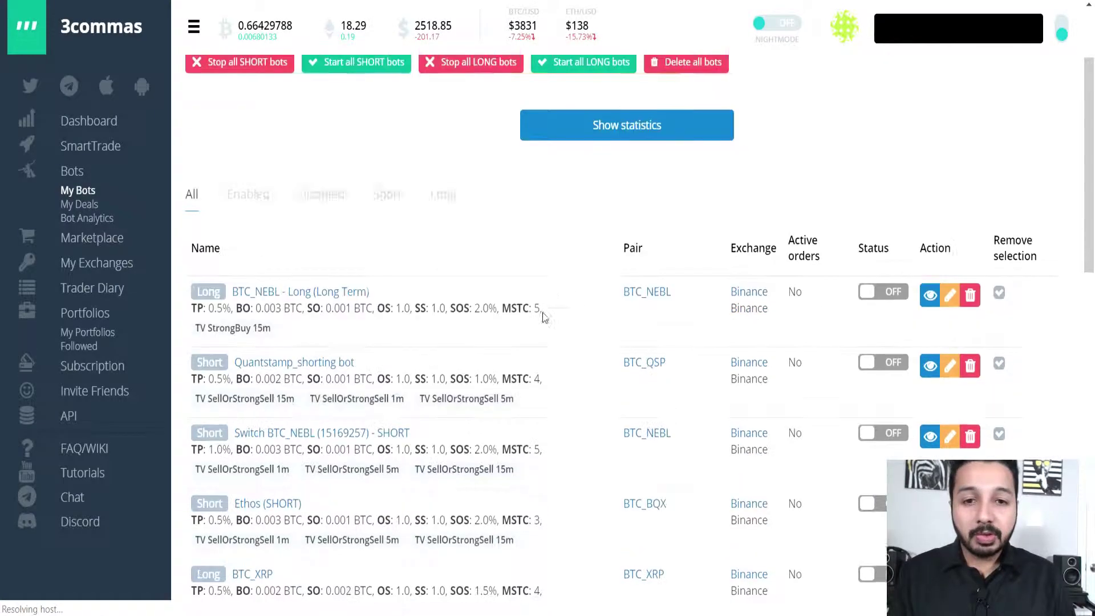
pyautogui.scroll(-8, 650, 304)
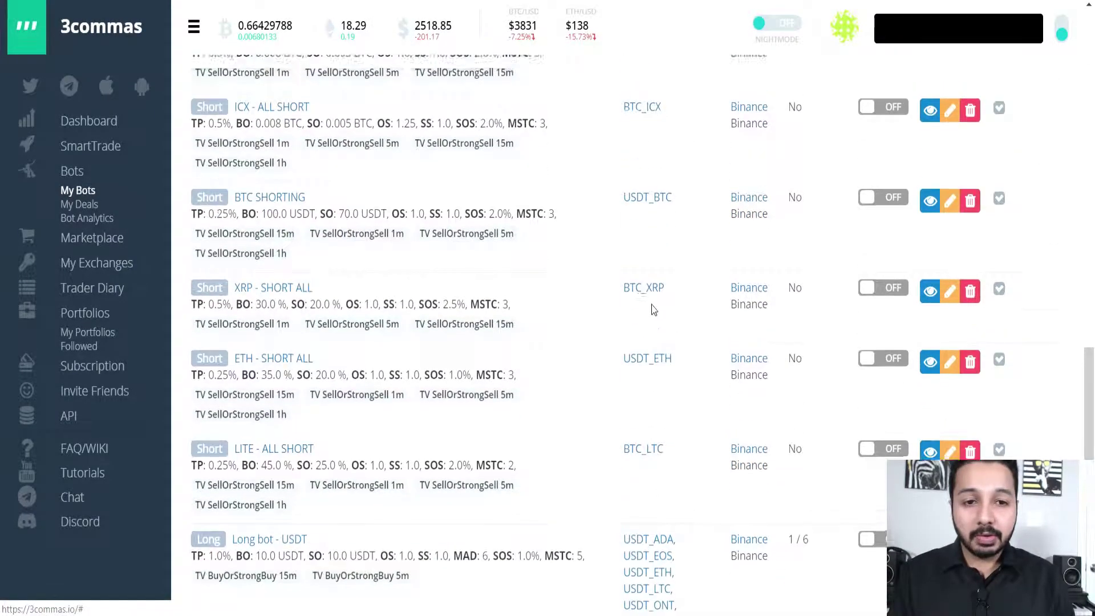
pyautogui.scroll(15, 647, 306)
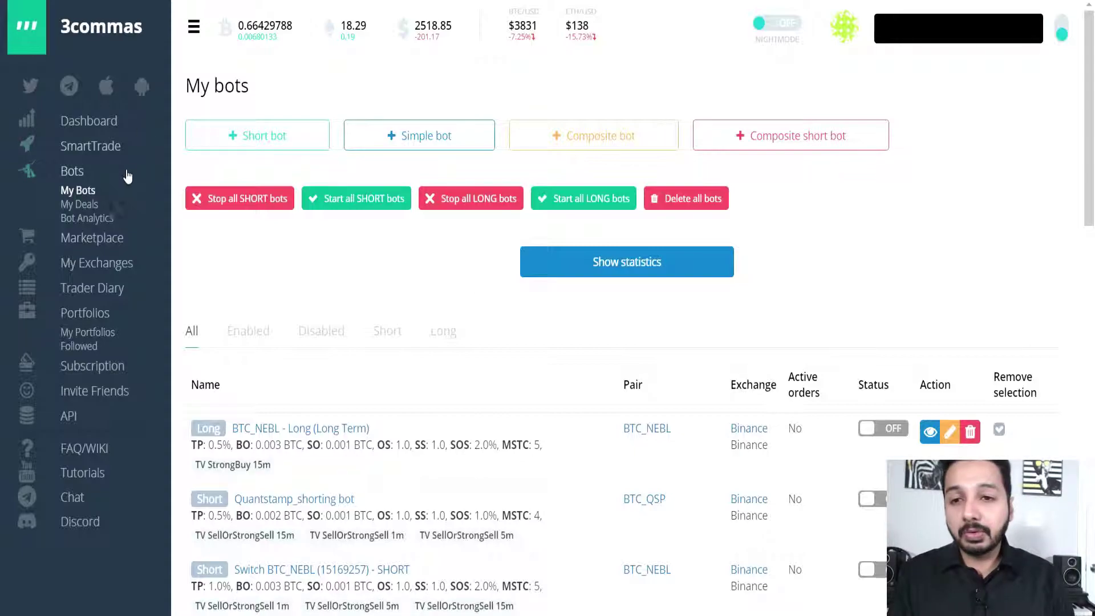
pyautogui.scroll(-4, 811, 357)
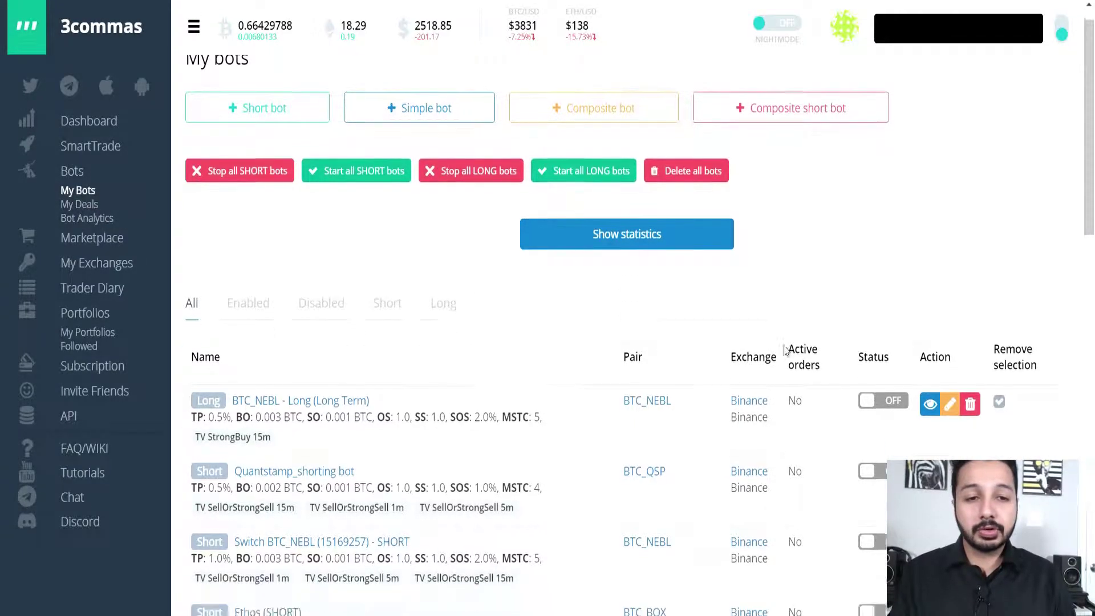
pyautogui.scroll(4, 809, 199)
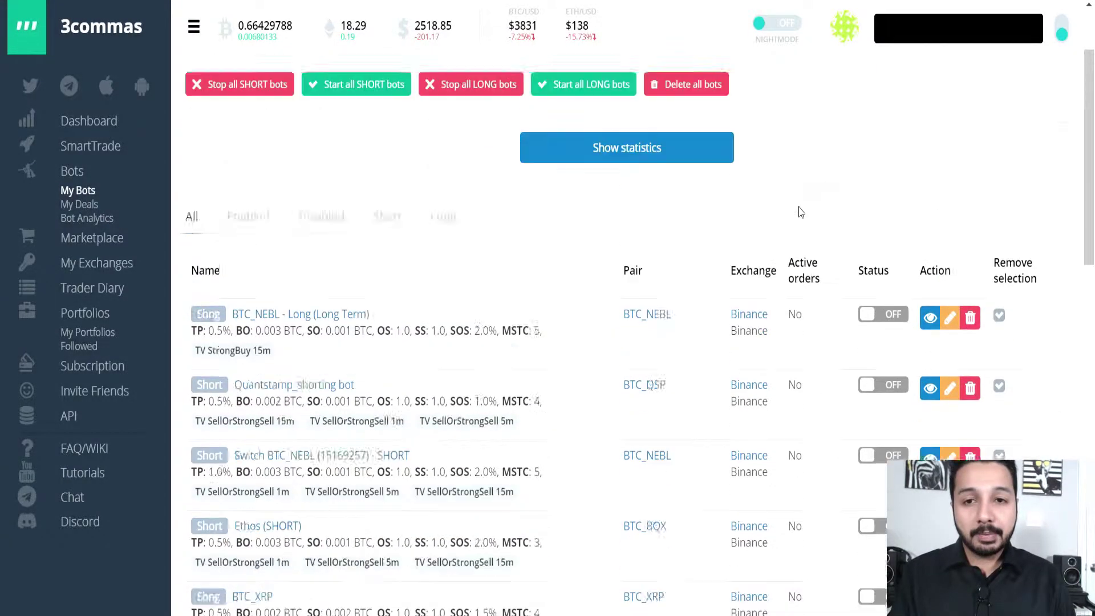
pyautogui.scroll(-1, 864, 381)
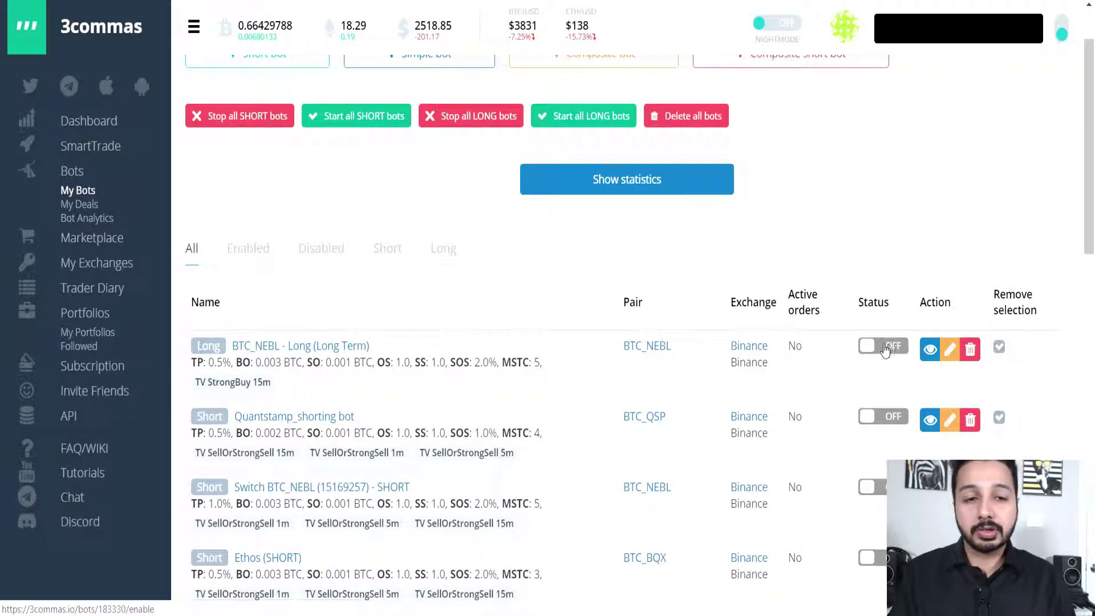
pyautogui.scroll(1, 887, 350)
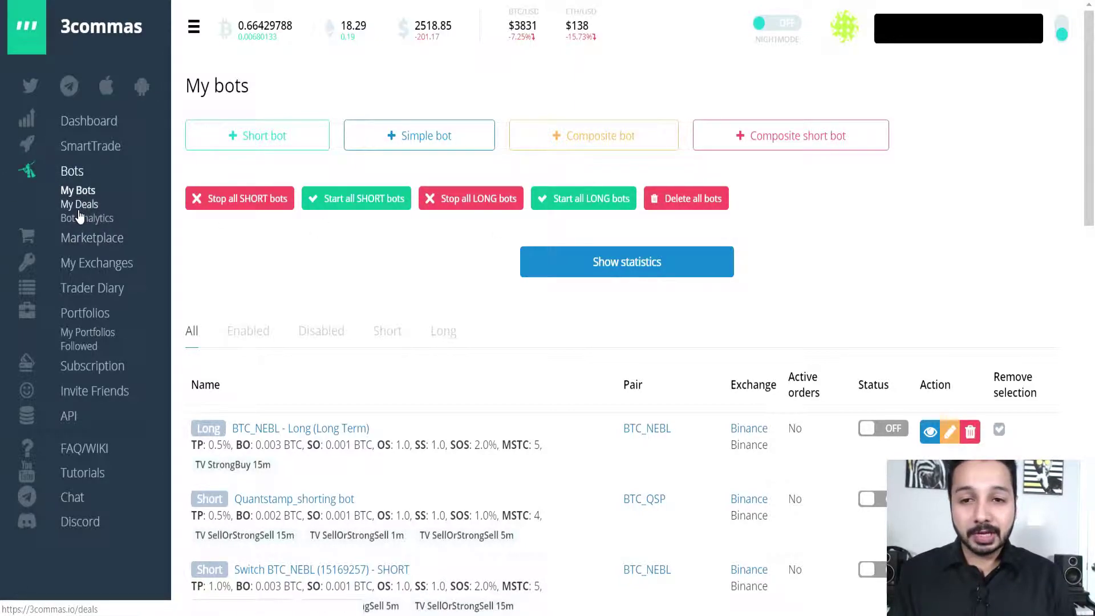
pyautogui.scroll(-5, 777, 264)
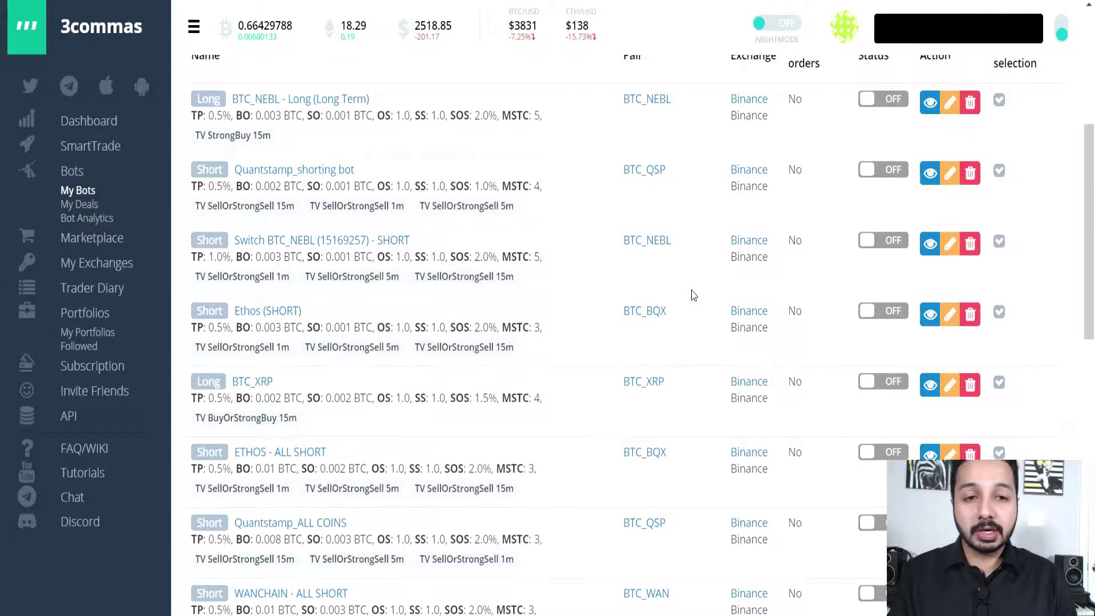
pyautogui.scroll(3, 693, 295)
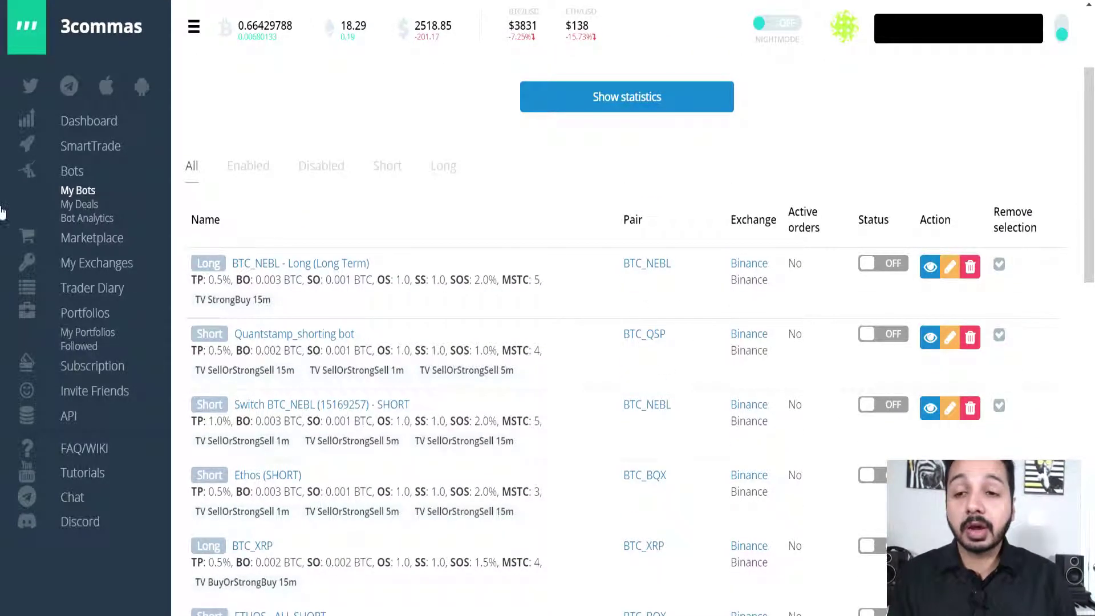
# Step: Open My Deals to view the active deals, and browse the history of completed deals
pyautogui.click(80, 209)
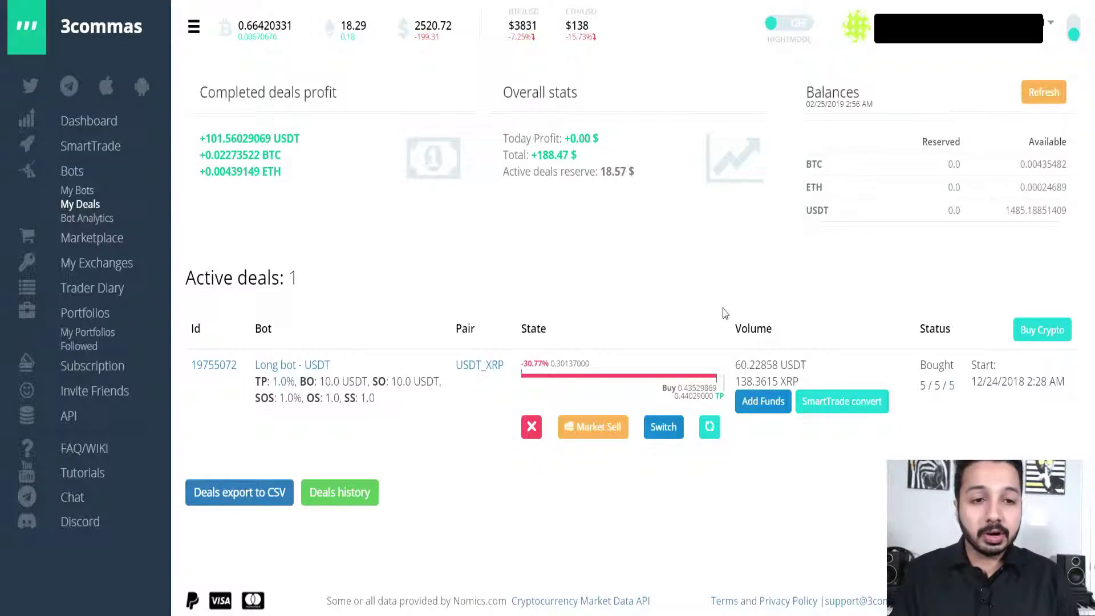
pyautogui.click(342, 505)
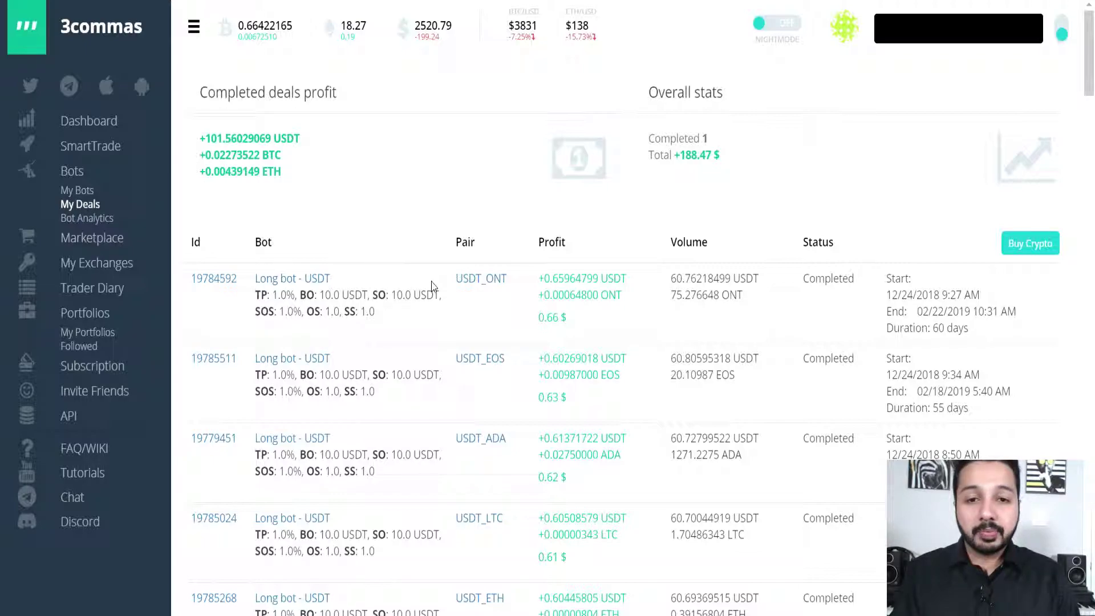
pyautogui.scroll(-2, 414, 285)
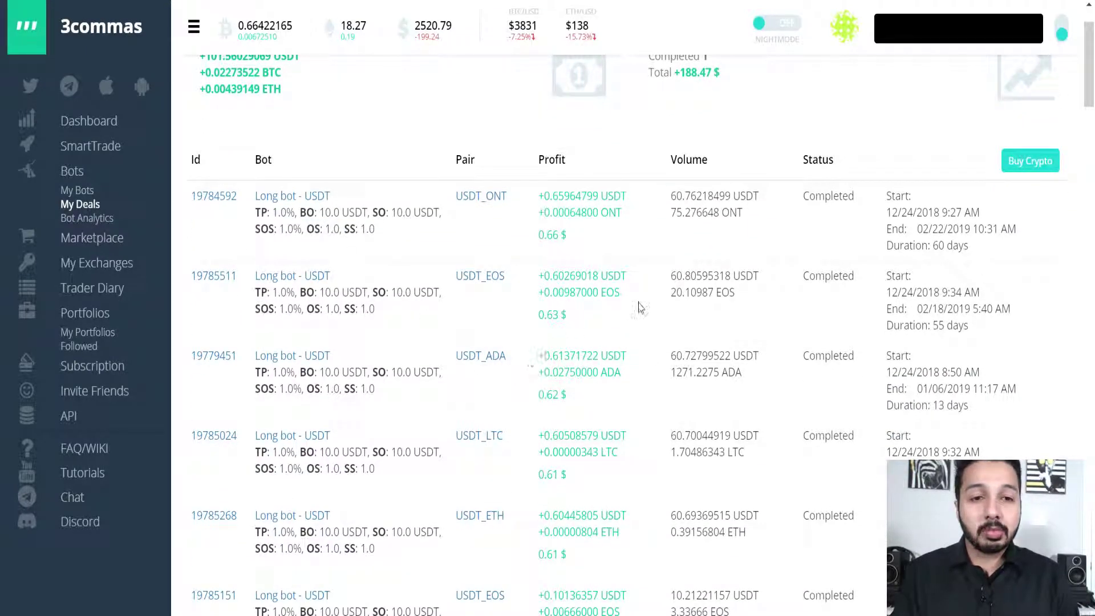
pyautogui.scroll(1, 610, 291)
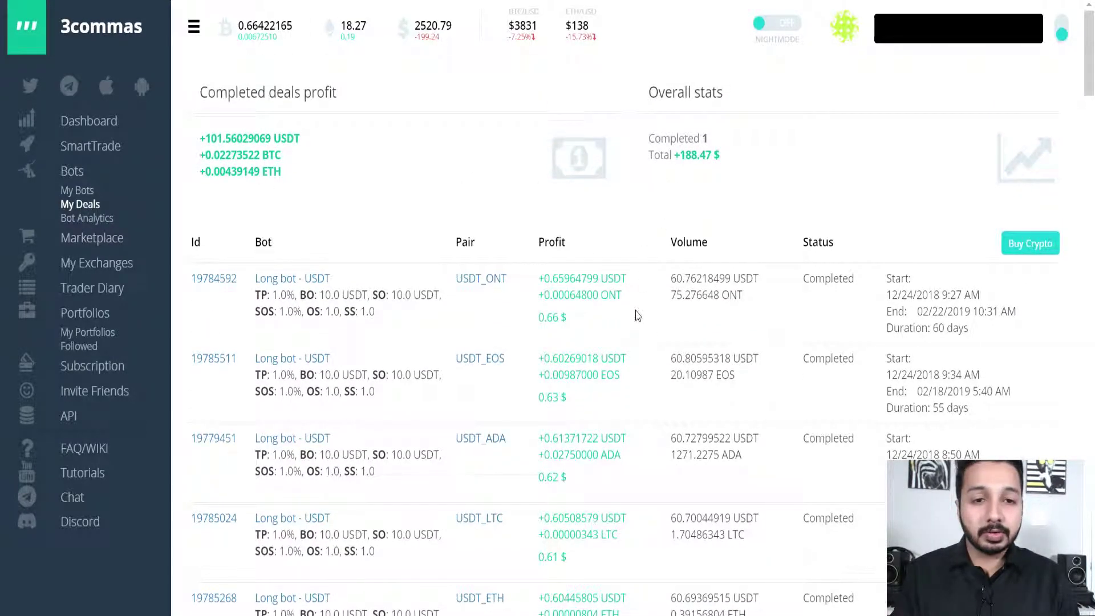
pyautogui.scroll(-3, 641, 316)
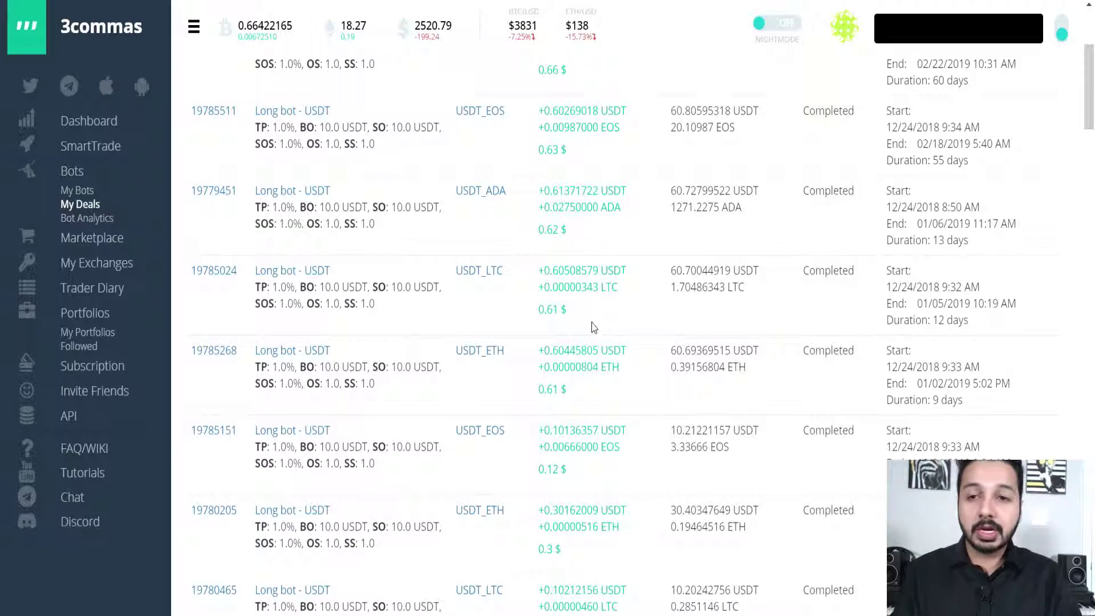
pyautogui.scroll(3, 593, 326)
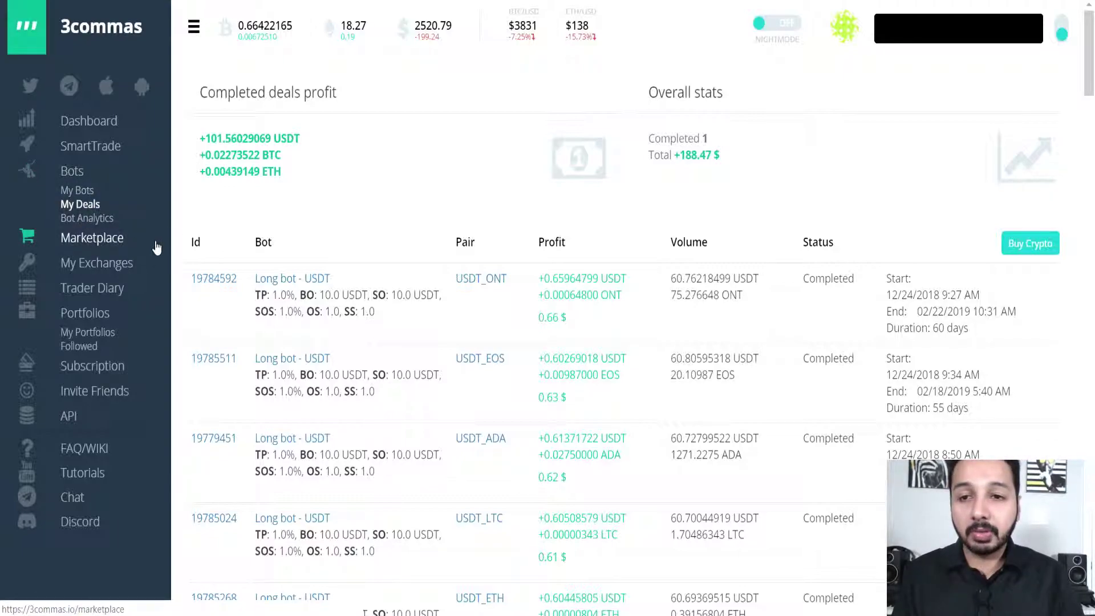
# Step: Open Bot Analytics and look over the best simple bots, overall stats and best pairs
pyautogui.click(87, 218)
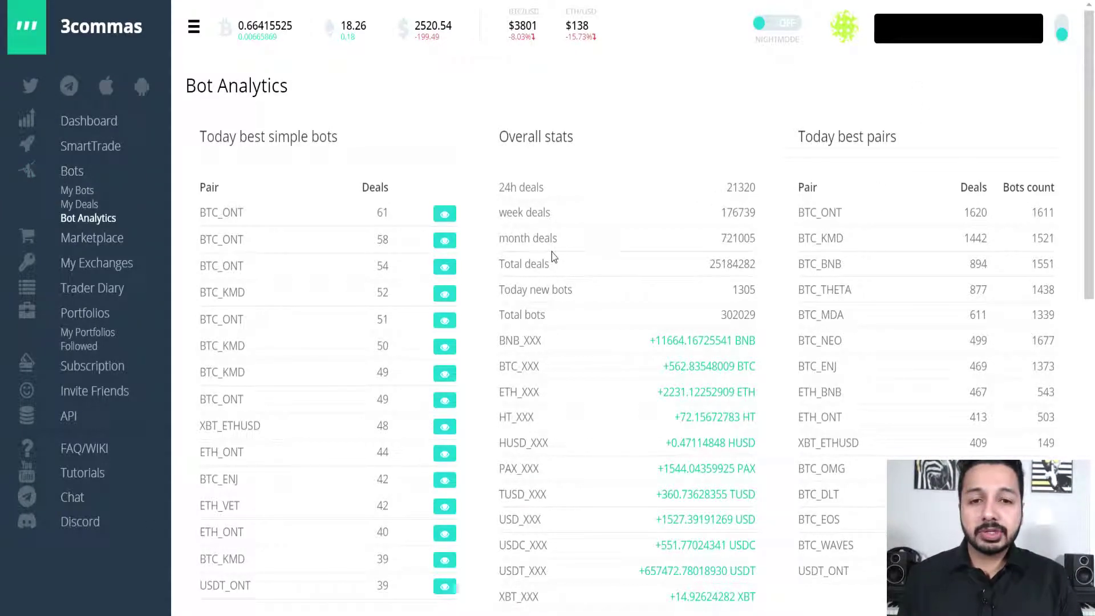
pyautogui.scroll(-3, 556, 237)
pyautogui.scroll(3, 567, 244)
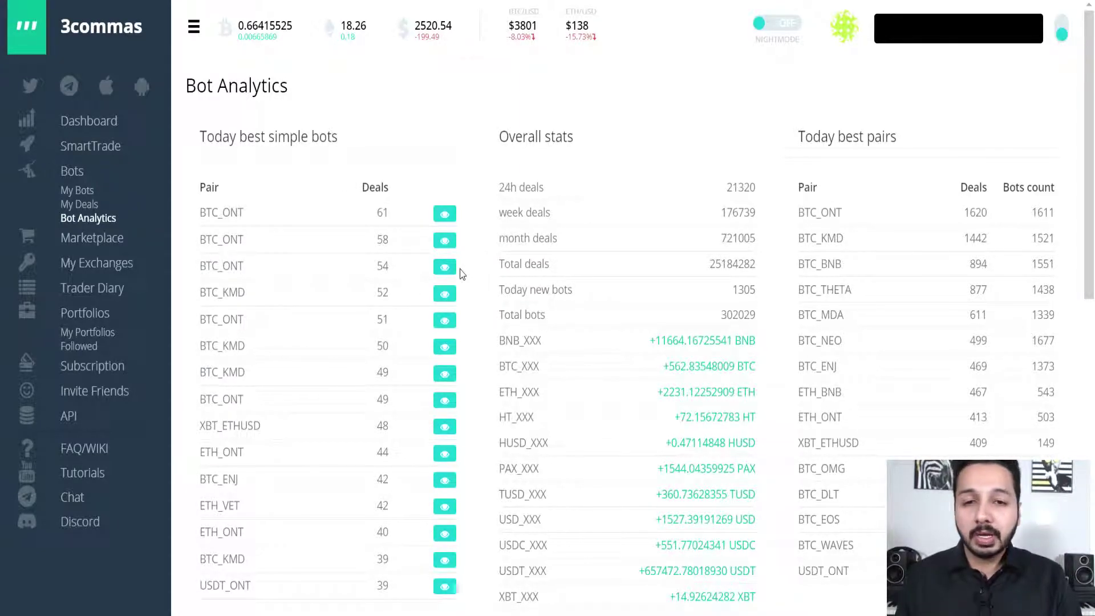
pyautogui.scroll(-7, 464, 271)
pyautogui.scroll(7, 494, 279)
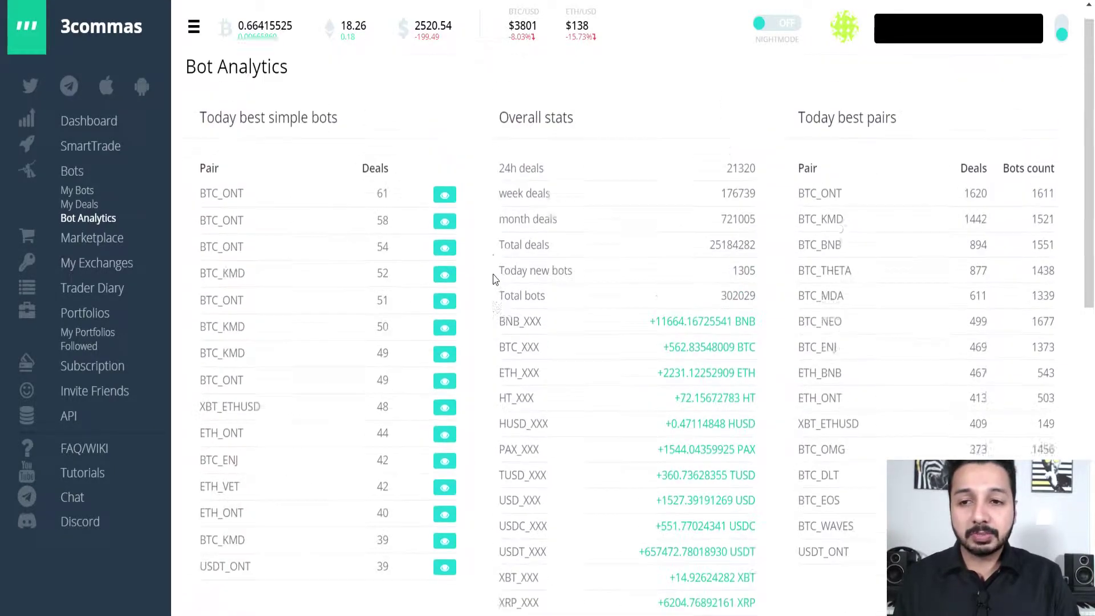
# Step: View the signal providers in the Marketplace, and look over the connected exchanges and portfolio summary in My Exchanges
pyautogui.click(112, 249)
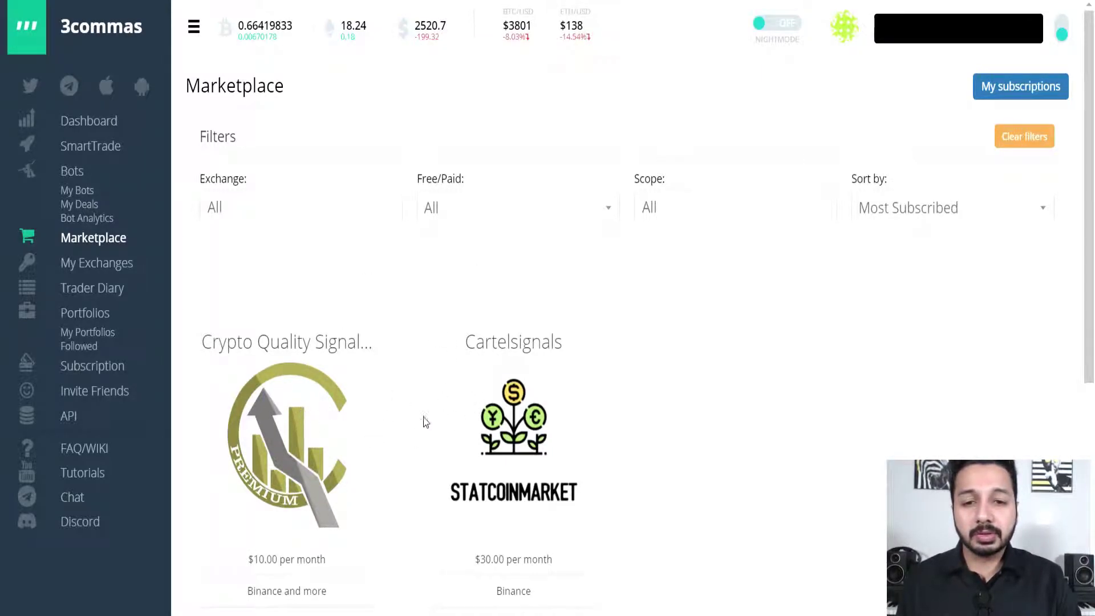
pyautogui.scroll(-3, 779, 357)
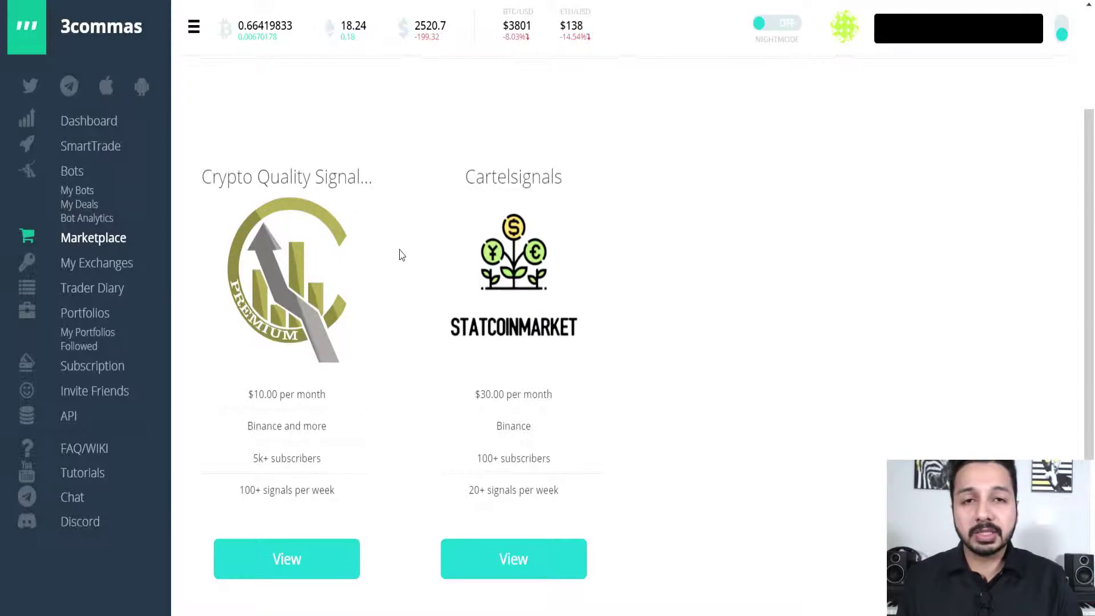
pyautogui.click(92, 267)
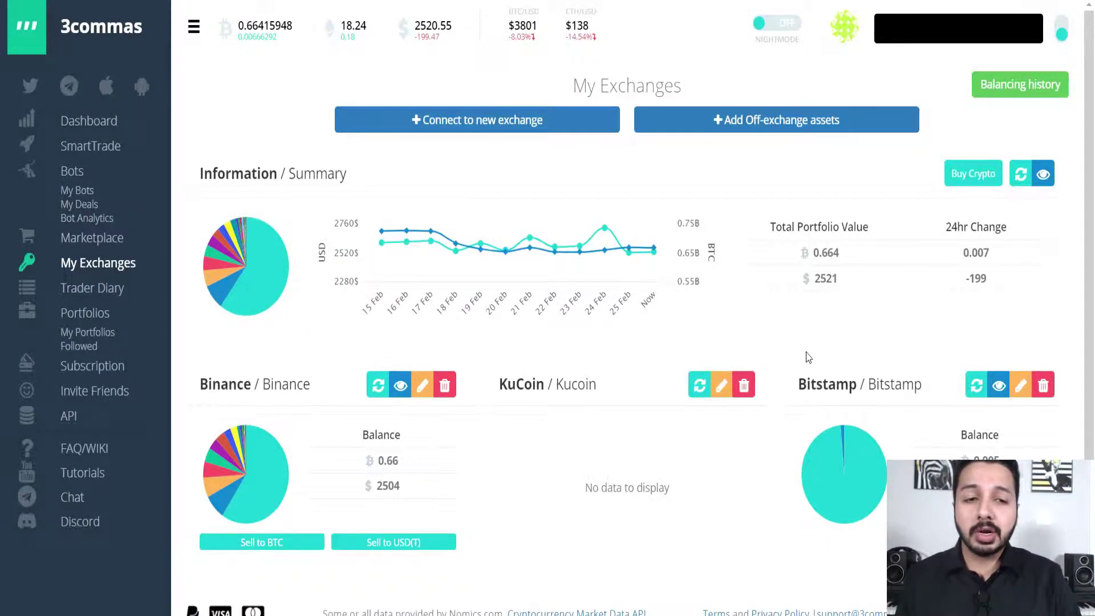
pyautogui.scroll(-1, 574, 335)
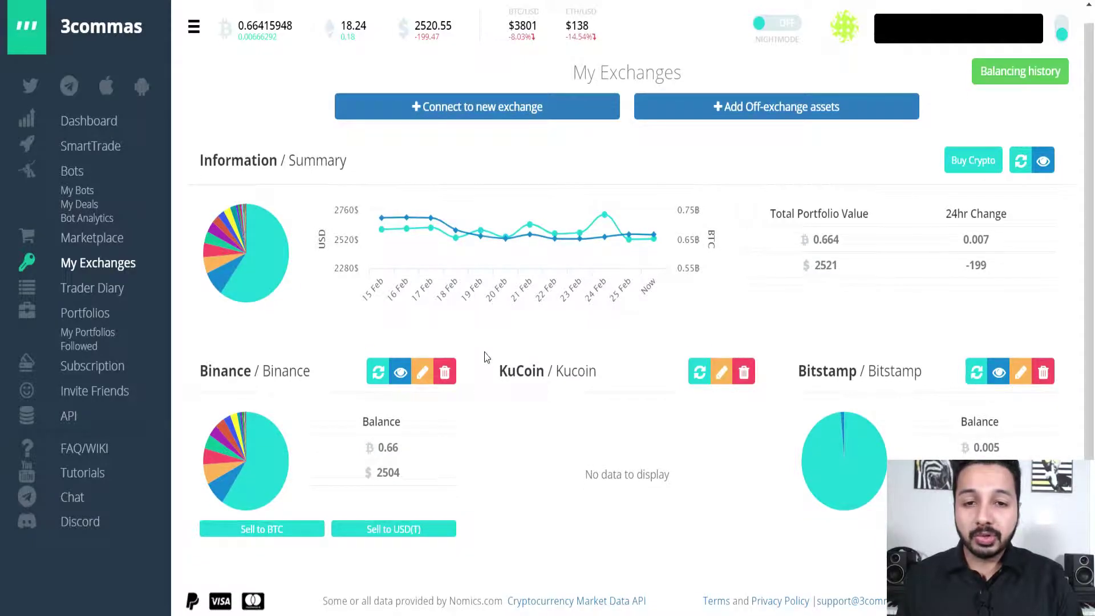
pyautogui.scroll(1, 488, 356)
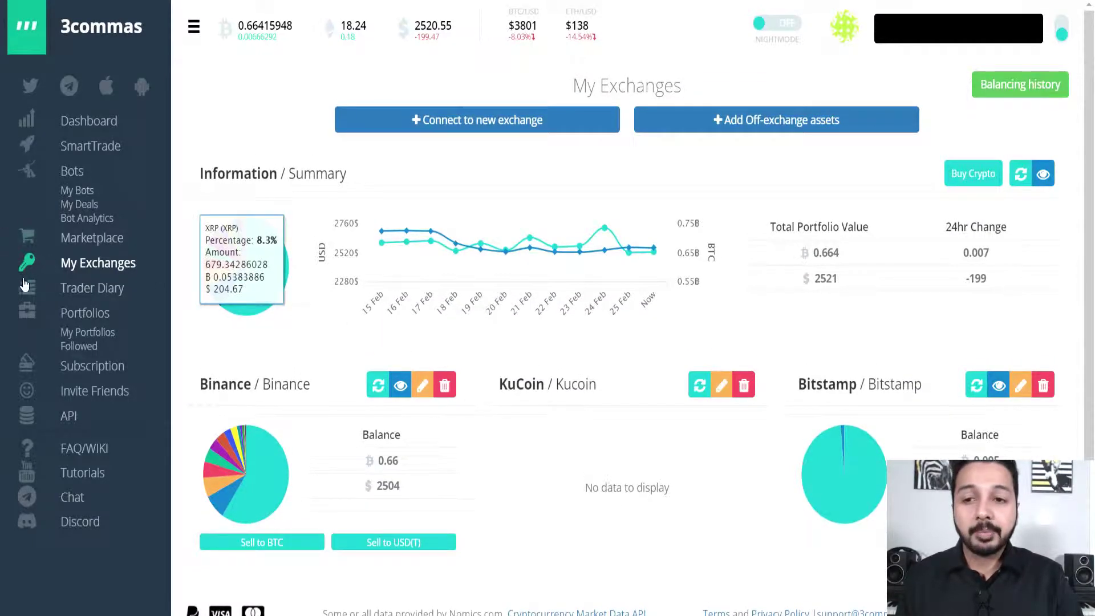
# Step: View the Trader Diary, and browse the Portfolios page with its filters and listed Bittrex portfolios
pyautogui.click(98, 291)
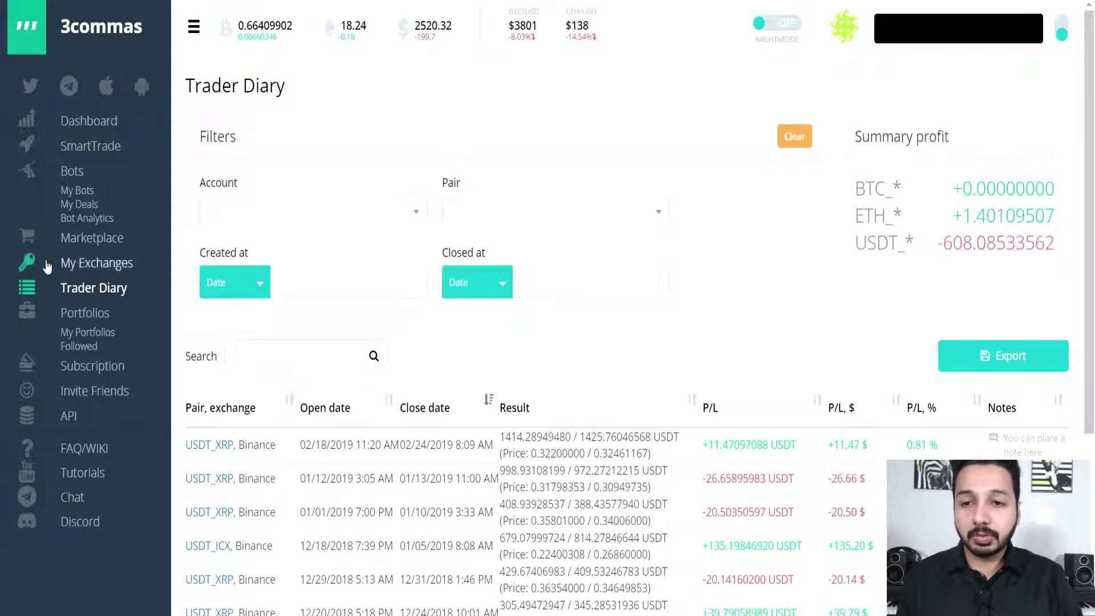
pyautogui.click(88, 320)
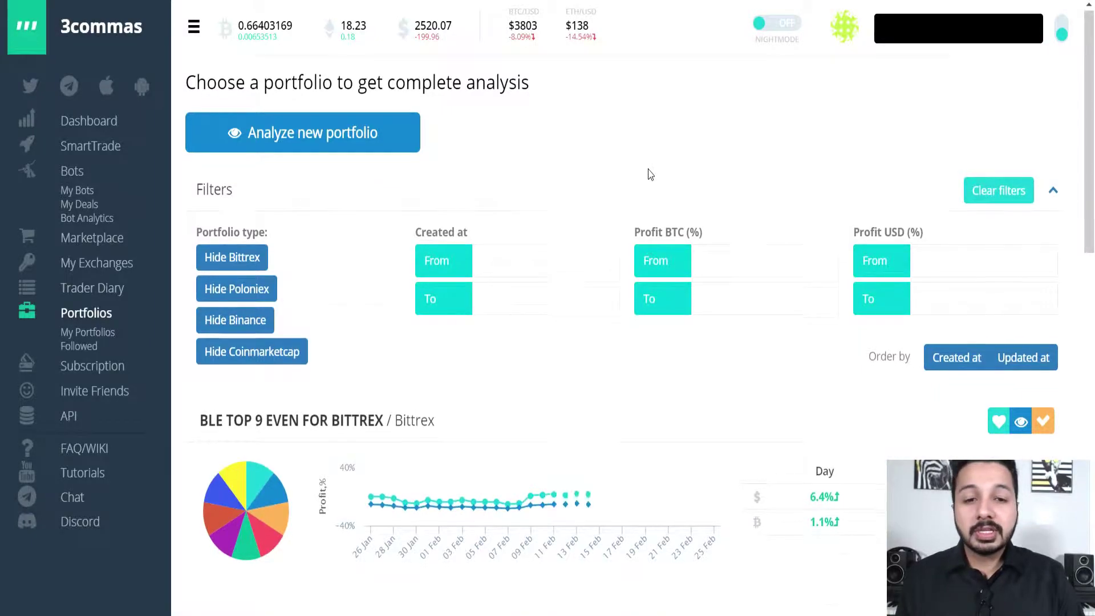
pyautogui.scroll(-3, 648, 175)
pyautogui.scroll(2, 656, 212)
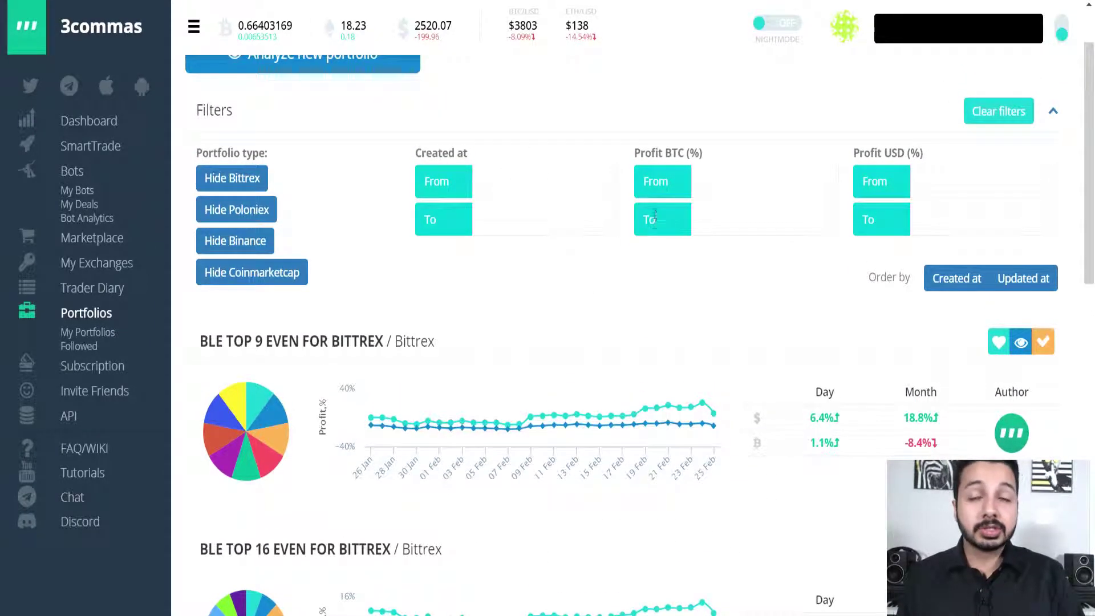
pyautogui.scroll(2, 654, 215)
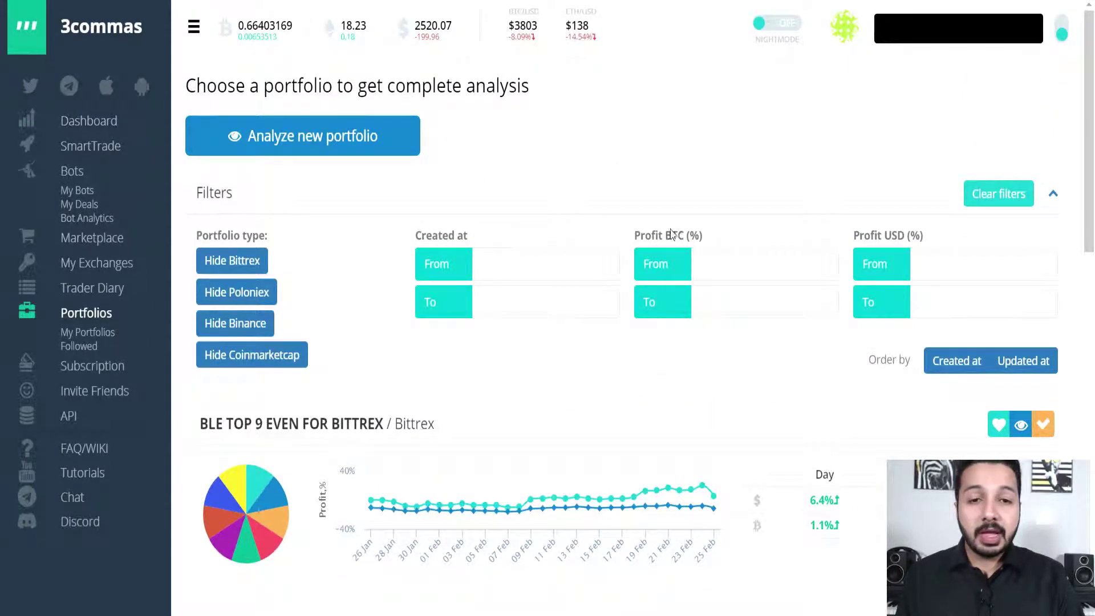
pyautogui.scroll(-4, 655, 240)
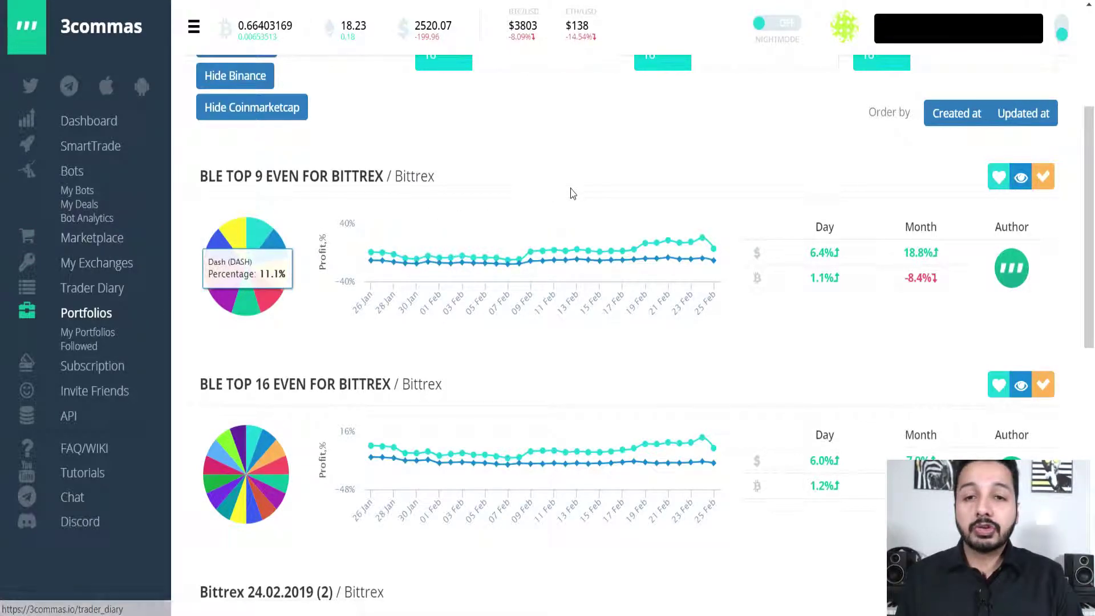
# Step: Open the Subscription page and compare the Starter, Advanced, Pro and Enterprise plans
pyautogui.click(103, 370)
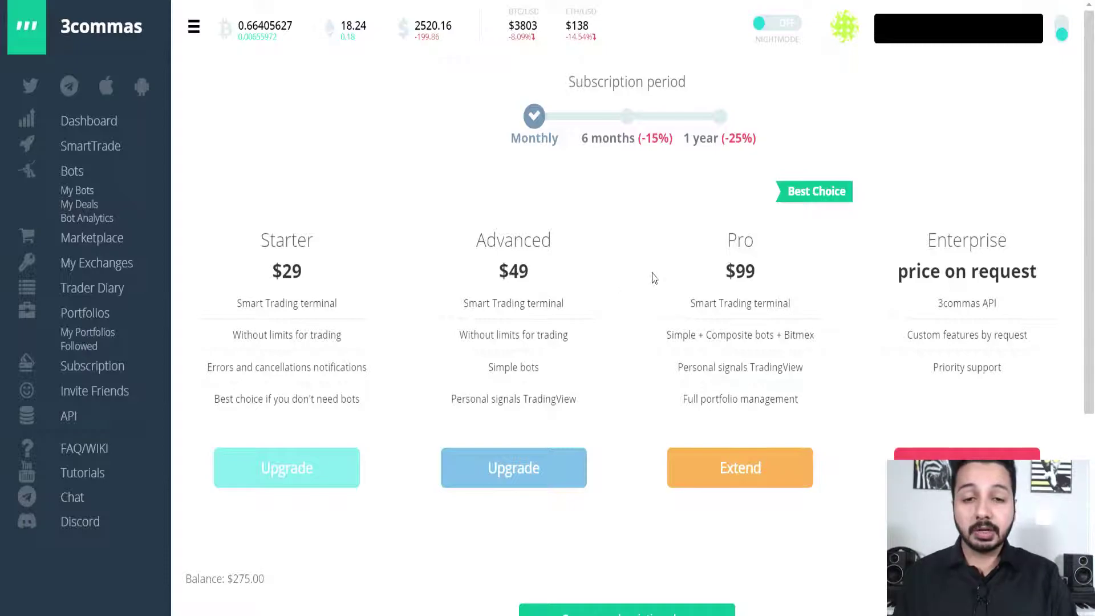
pyautogui.scroll(-4, 661, 319)
pyautogui.scroll(4, 628, 310)
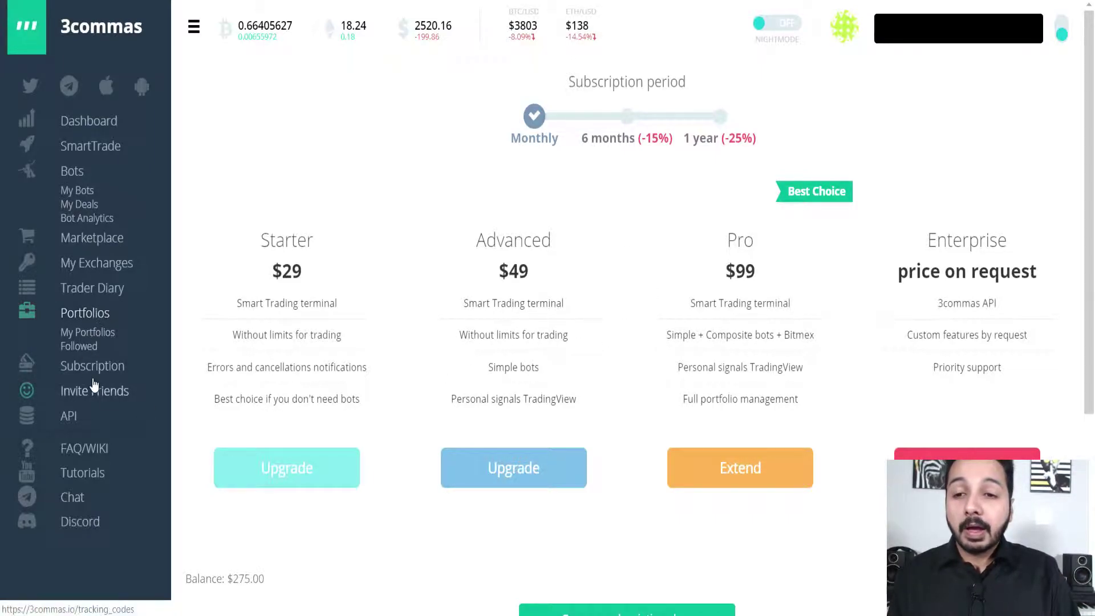
# Step: Review the referral bonuses, rules and tracking code section under Invite Friends, and open the API access tokens page
pyautogui.click(108, 390)
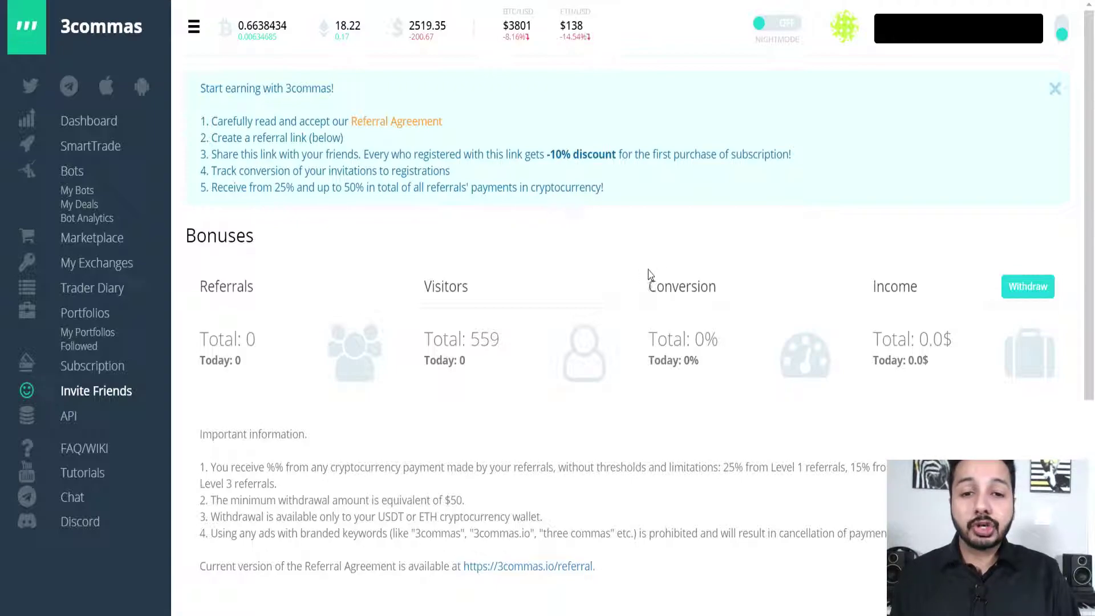
pyautogui.scroll(-2, 646, 285)
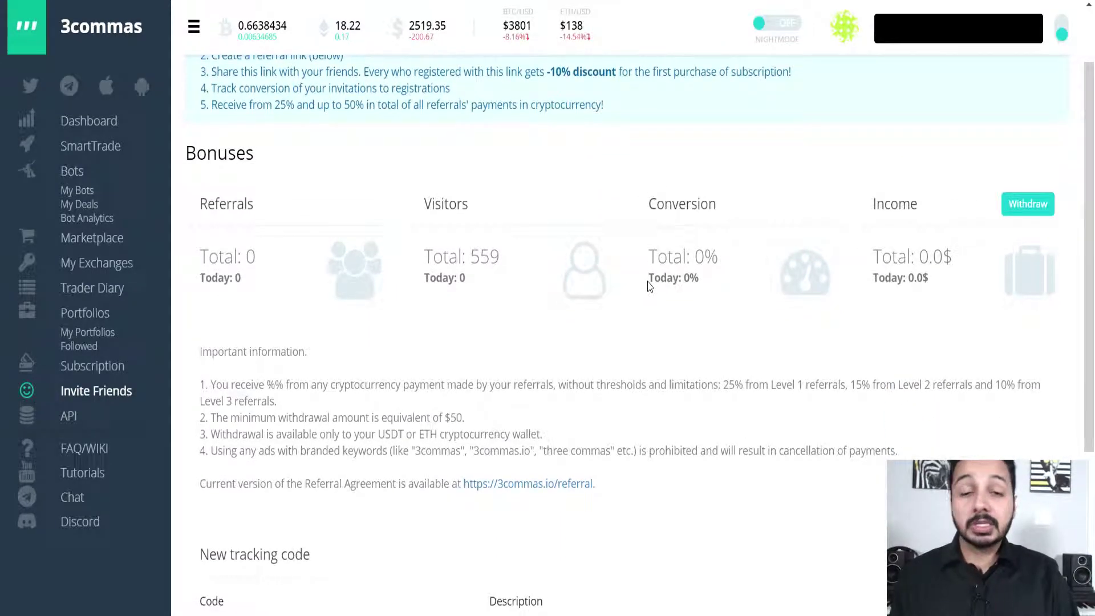
pyautogui.scroll(-2, 649, 285)
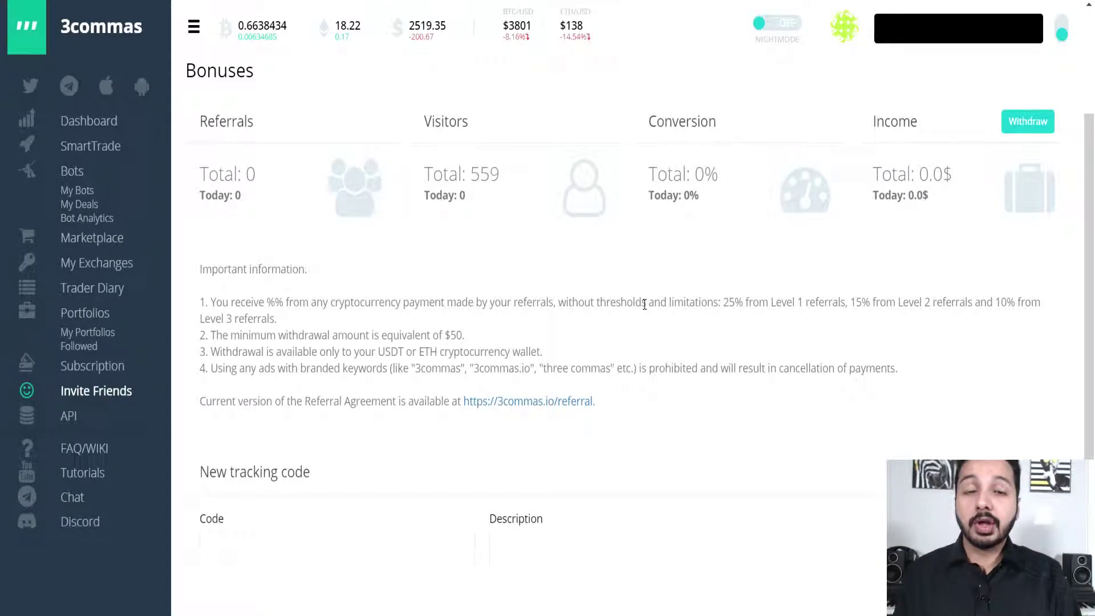
pyautogui.scroll(-3, 633, 305)
pyautogui.scroll(3, 601, 298)
pyautogui.scroll(-2, 317, 430)
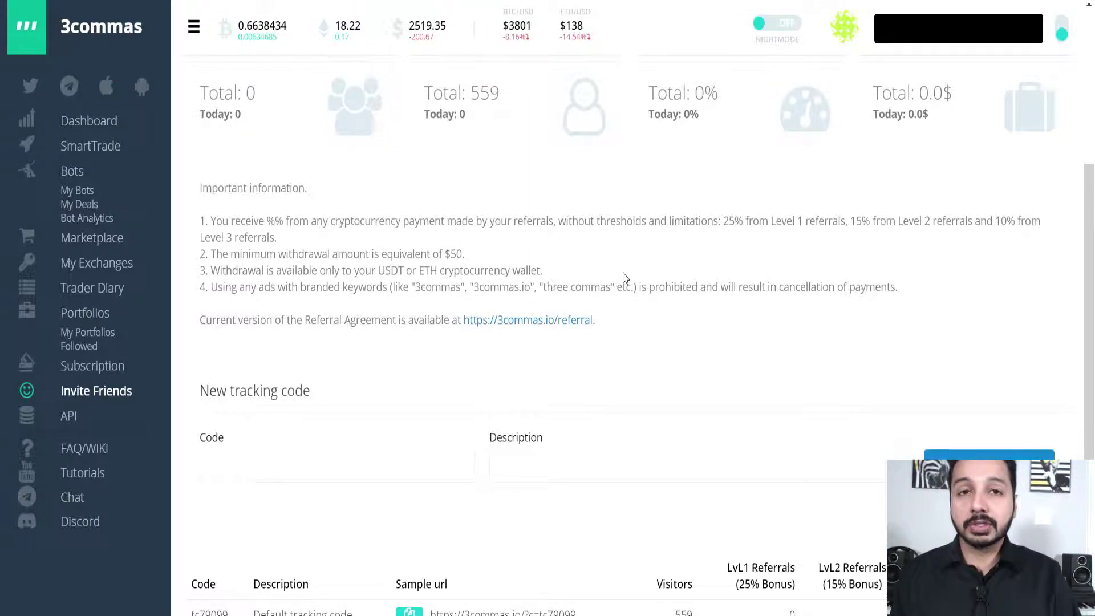
pyautogui.click(82, 426)
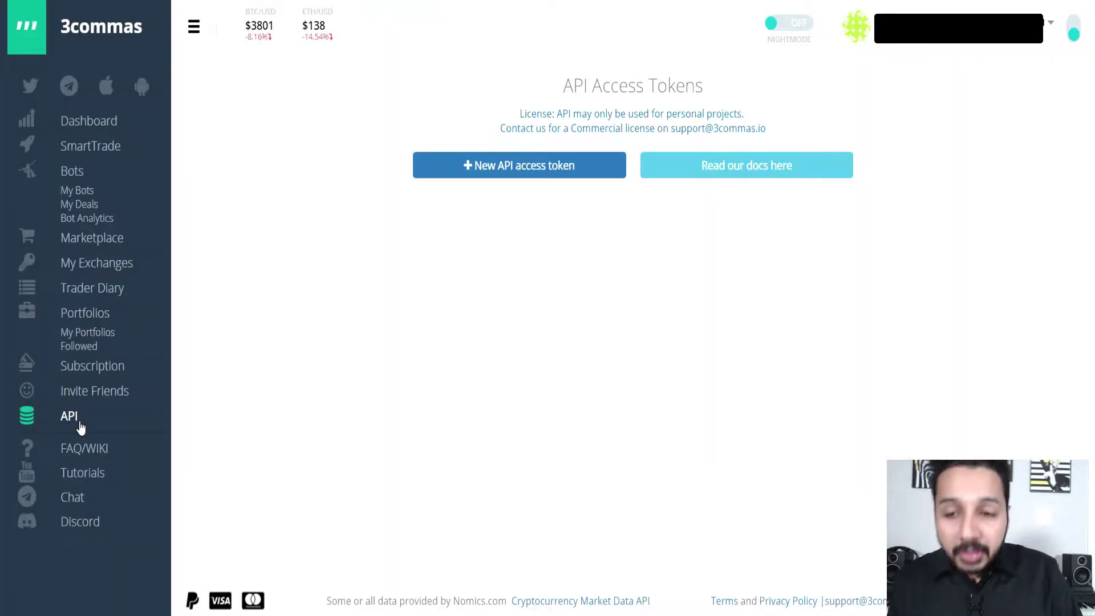